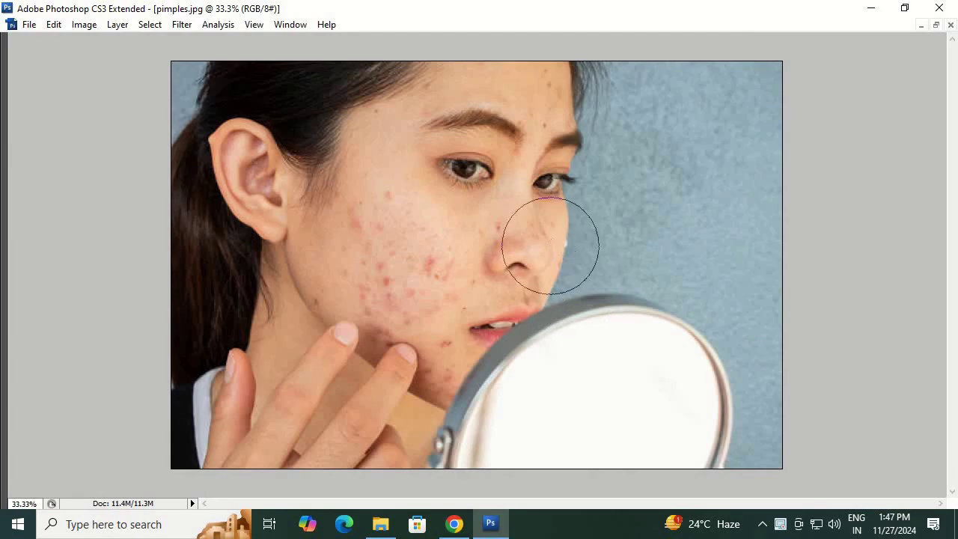
Apply the smoothing action to the cheek, nose and forehead acne, then close the first portrait without saving.
{"action": "key", "text": "ctrl+j"}
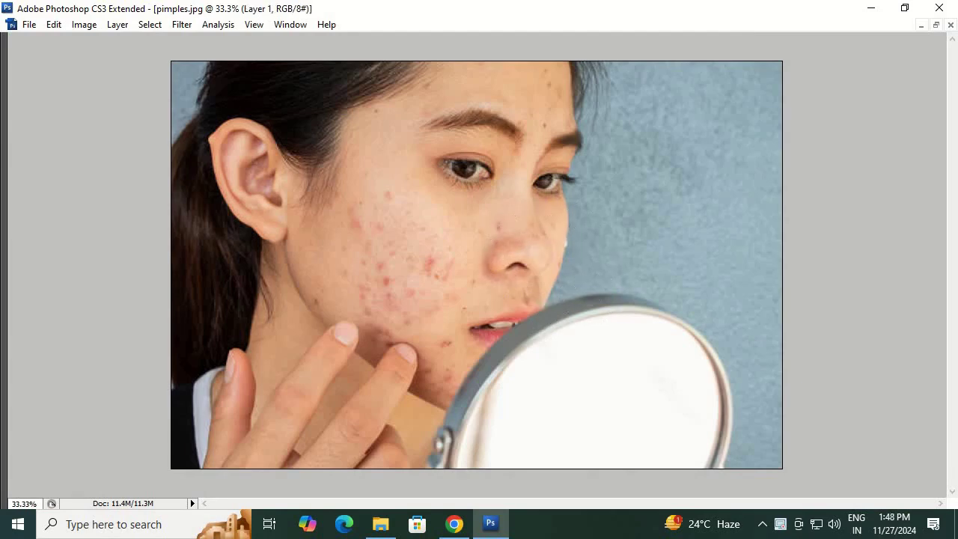
{"action": "mouse_move", "coordinate": [400, 220]}
{"action": "left_mouse_down"}
{"action": "mouse_move", "coordinate": [397, 207]}
{"action": "mouse_move", "coordinate": [432, 270]}
{"action": "mouse_move", "coordinate": [387, 220]}
{"action": "mouse_move", "coordinate": [387, 296]}
{"action": "mouse_move", "coordinate": [441, 271]}
{"action": "mouse_move", "coordinate": [444, 363]}
{"action": "mouse_move", "coordinate": [426, 317]}
{"action": "mouse_move", "coordinate": [385, 331]}
{"action": "mouse_move", "coordinate": [423, 314]}
{"action": "mouse_move", "coordinate": [496, 231]}
{"action": "mouse_move", "coordinate": [522, 228]}
{"action": "mouse_move", "coordinate": [494, 274]}
{"action": "left_mouse_up"}
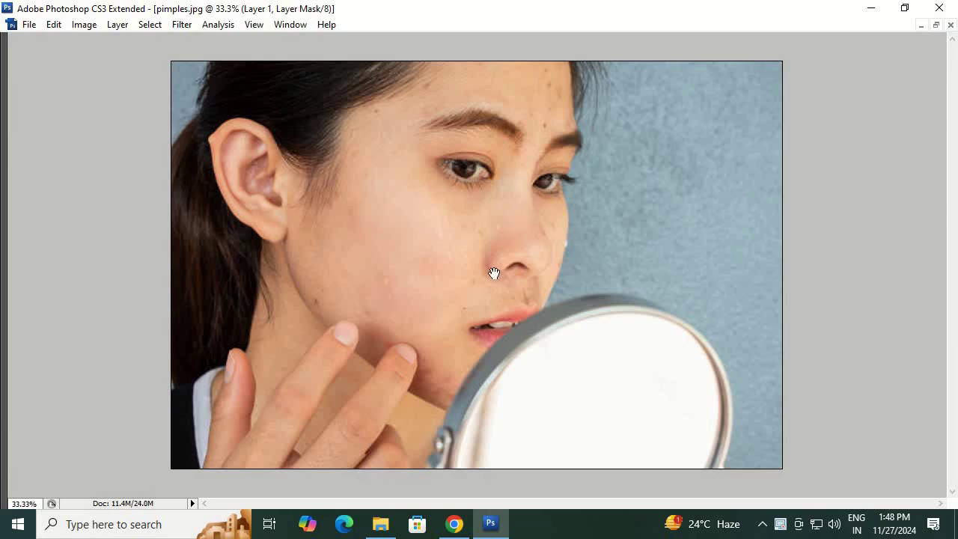
{"action": "mouse_move", "coordinate": [543, 112]}
{"action": "left_mouse_down"}
{"action": "mouse_move", "coordinate": [547, 83]}
{"action": "mouse_move", "coordinate": [523, 133]}
{"action": "left_mouse_up"}
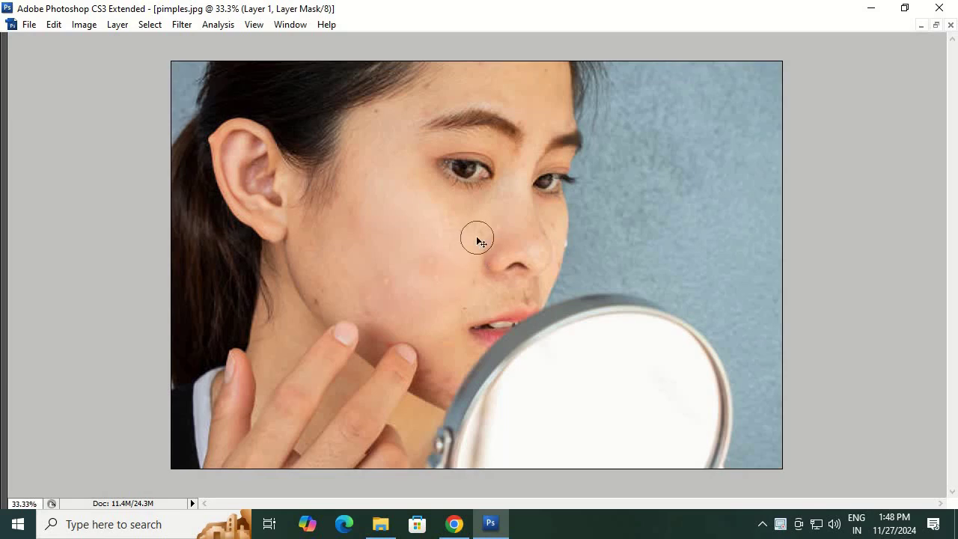
{"action": "key", "text": "ctrl+w"}
{"action": "left_click", "coordinate": [508, 218]}
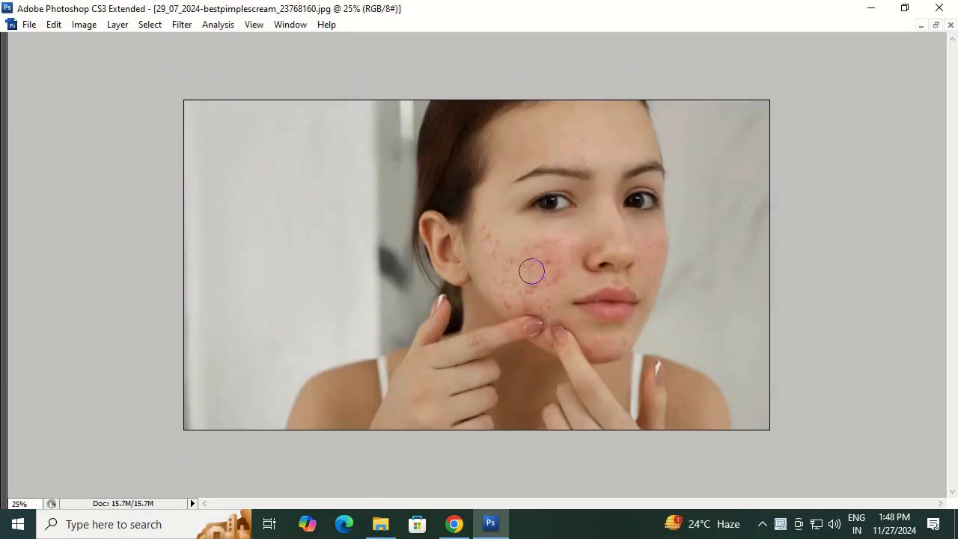
Run the smoothing action and brush it over the left-cheek acne with a larger brush, then close without saving.
{"action": "key", "text": "ctrl+j"}
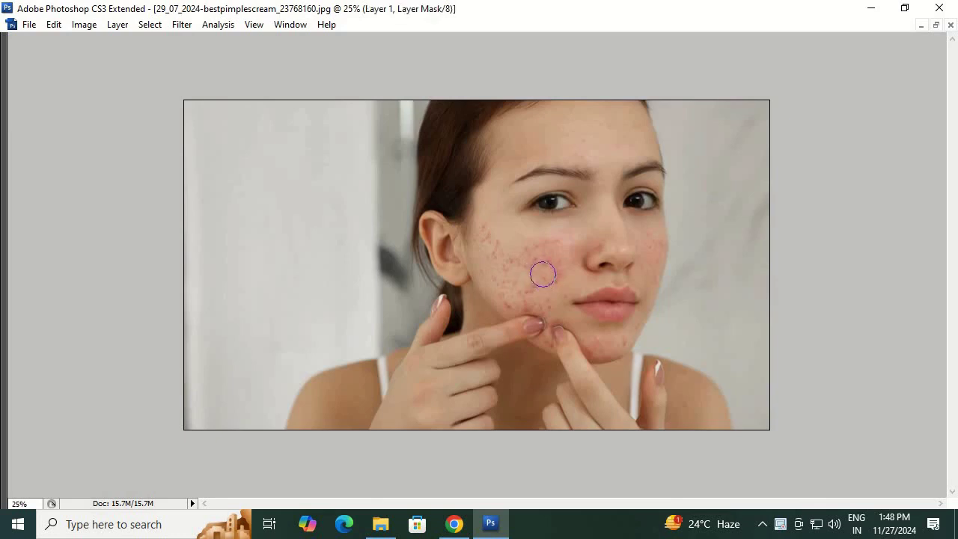
{"action": "key", "text": "bracketright"}
{"action": "key", "text": "bracketright"}
{"action": "key", "text": "bracketright"}
{"action": "mouse_move", "coordinate": [494, 232]}
{"action": "left_mouse_down"}
{"action": "mouse_move", "coordinate": [506, 224]}
{"action": "mouse_move", "coordinate": [499, 246]}
{"action": "mouse_move", "coordinate": [521, 257]}
{"action": "mouse_move", "coordinate": [492, 231]}
{"action": "mouse_move", "coordinate": [538, 250]}
{"action": "mouse_move", "coordinate": [554, 276]}
{"action": "mouse_move", "coordinate": [507, 289]}
{"action": "mouse_move", "coordinate": [547, 302]}
{"action": "mouse_move", "coordinate": [567, 295]}
{"action": "mouse_move", "coordinate": [577, 231]}
{"action": "mouse_move", "coordinate": [597, 240]}
{"action": "left_mouse_up"}
{"action": "key", "text": "v"}
{"action": "key", "text": "ctrl+0"}
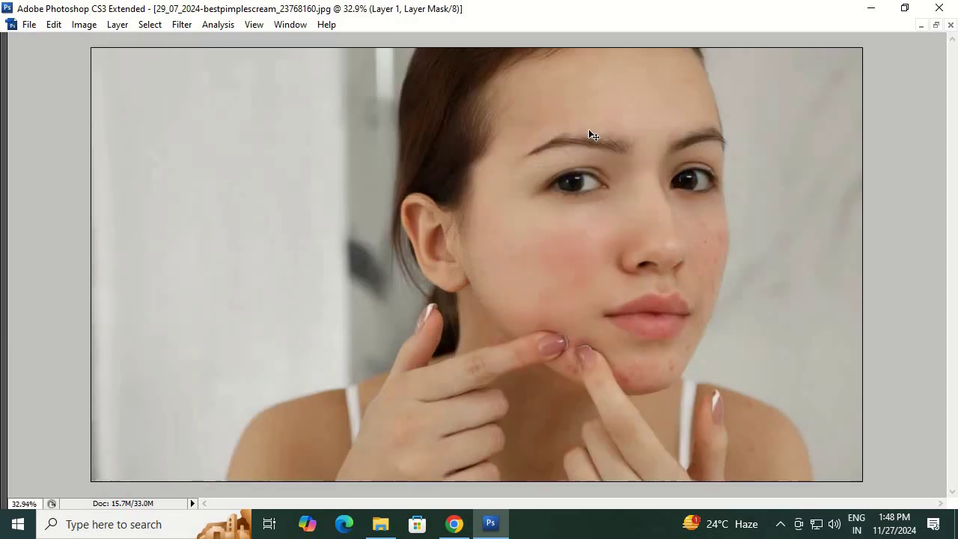
{"action": "key", "text": "ctrl+w"}
{"action": "left_click", "coordinate": [516, 219]}
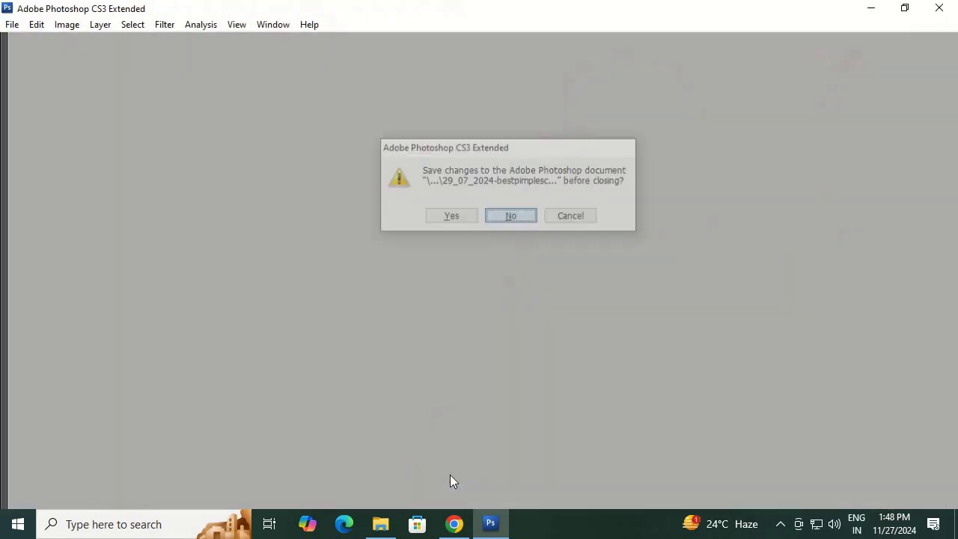
Drag 29_07_2024-bestpimplescream_23768160.jpg from the Desktop folder into Photoshop to reopen it.
{"action": "left_click", "coordinate": [380, 524]}
{"action": "left_click", "coordinate": [550, 284]}
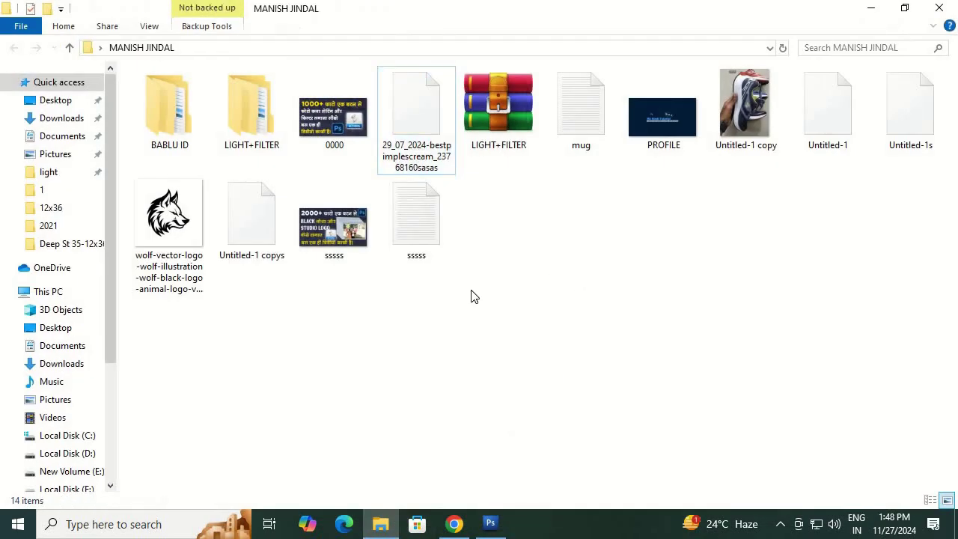
{"action": "left_click", "coordinate": [56, 100]}
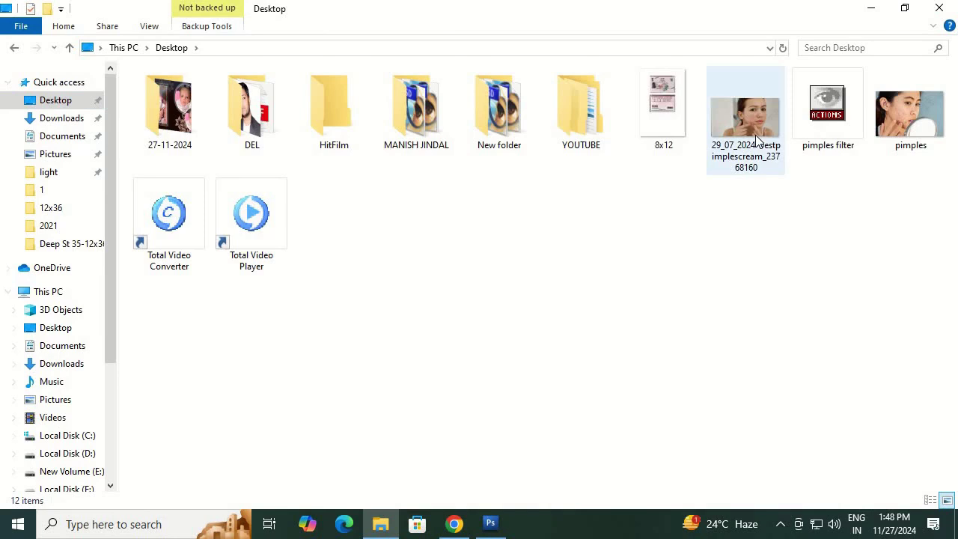
{"action": "left_click_drag", "start_coordinate": [758, 139], "coordinate": [472, 245]}
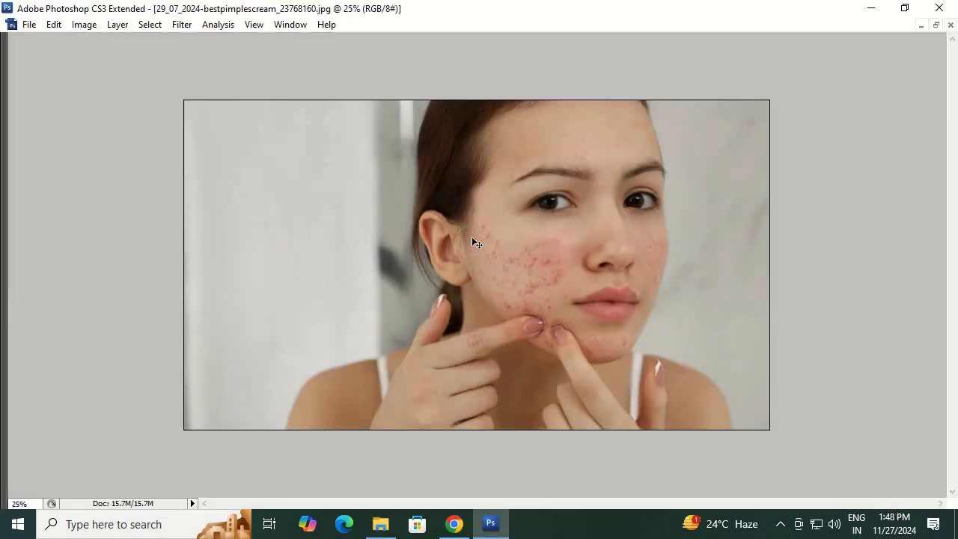
Show the Actions panel and start a new action from its panel menu.
{"action": "left_click", "coordinate": [299, 23]}
{"action": "left_click", "coordinate": [304, 75]}
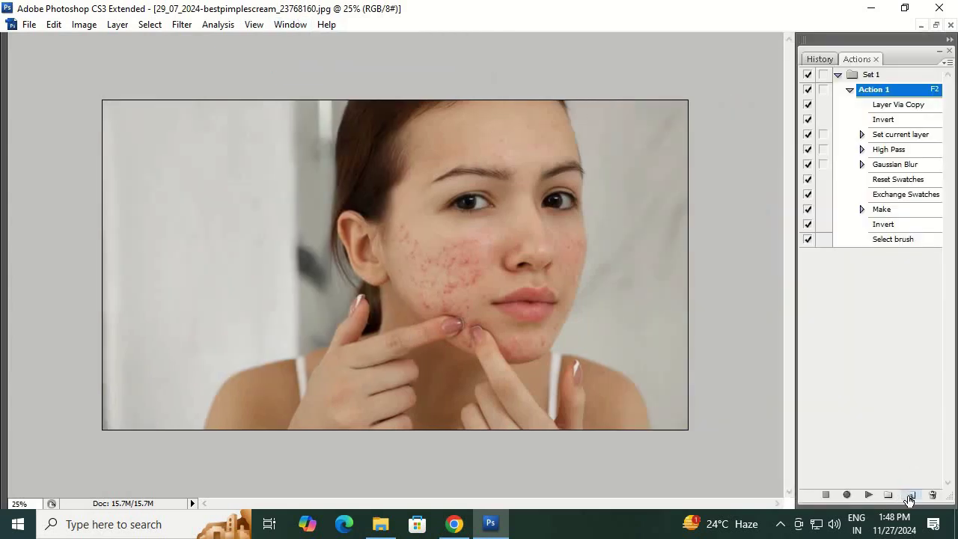
{"action": "left_click", "coordinate": [948, 62]}
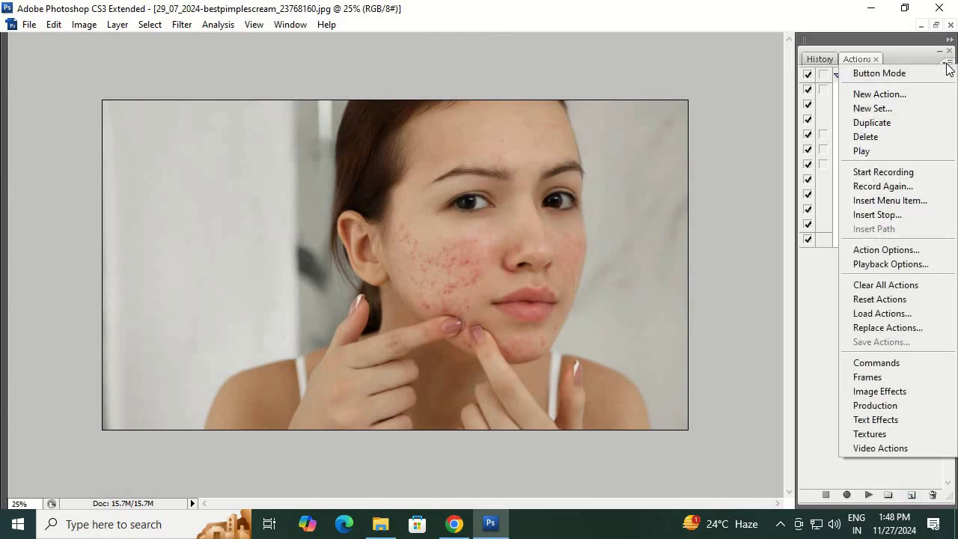
{"action": "left_click", "coordinate": [904, 91]}
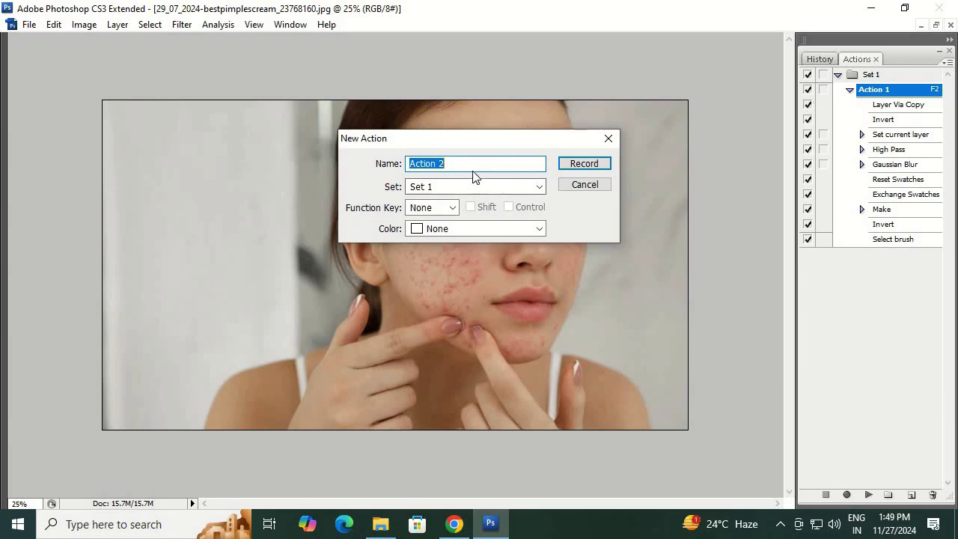
Name the new action 'filter', assign function key F5, and begin recording.
{"action": "left_click_drag", "start_coordinate": [481, 160], "coordinate": [421, 180]}
{"action": "type", "text": "filter"}
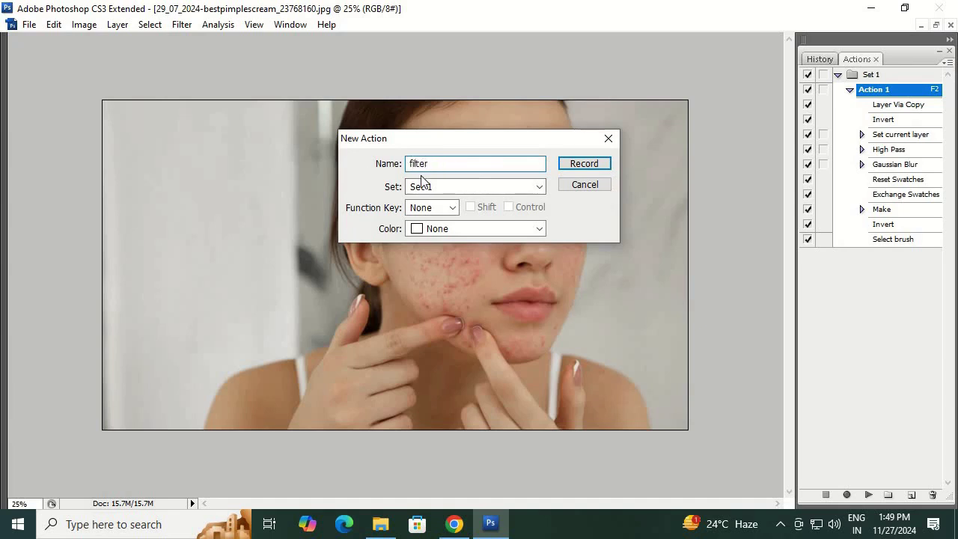
{"action": "left_click", "coordinate": [449, 209]}
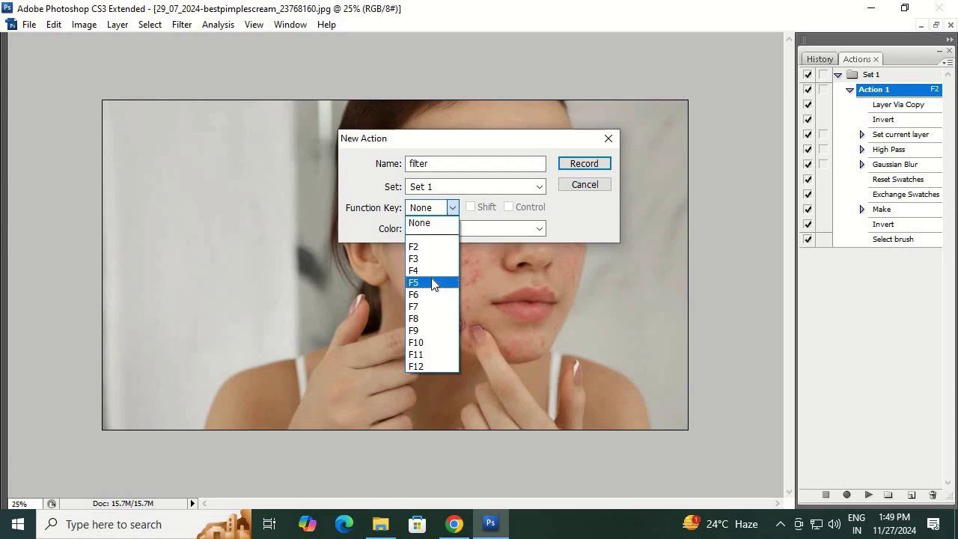
{"action": "left_click", "coordinate": [433, 282]}
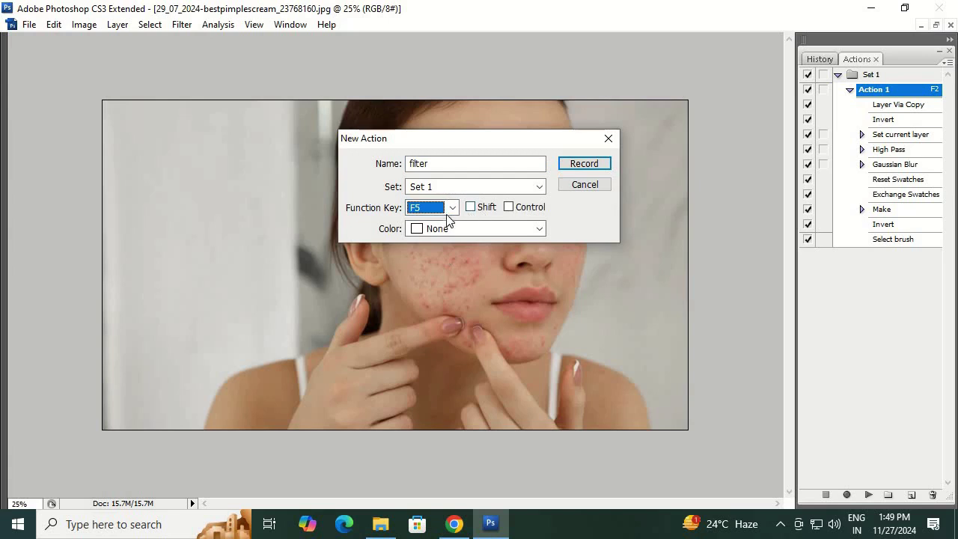
{"action": "left_click", "coordinate": [447, 209]}
{"action": "left_click", "coordinate": [425, 278]}
{"action": "left_click", "coordinate": [579, 163]}
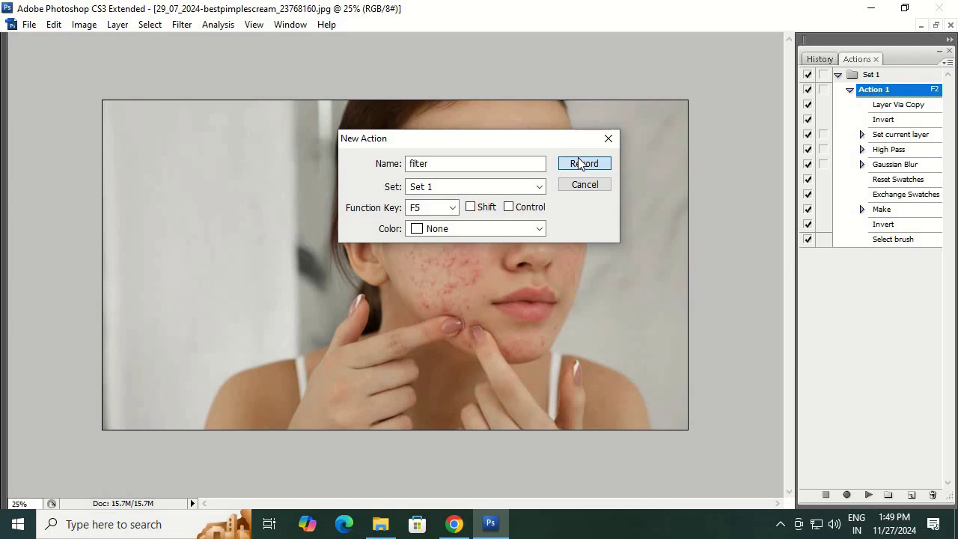
{"action": "left_click", "coordinate": [579, 163]}
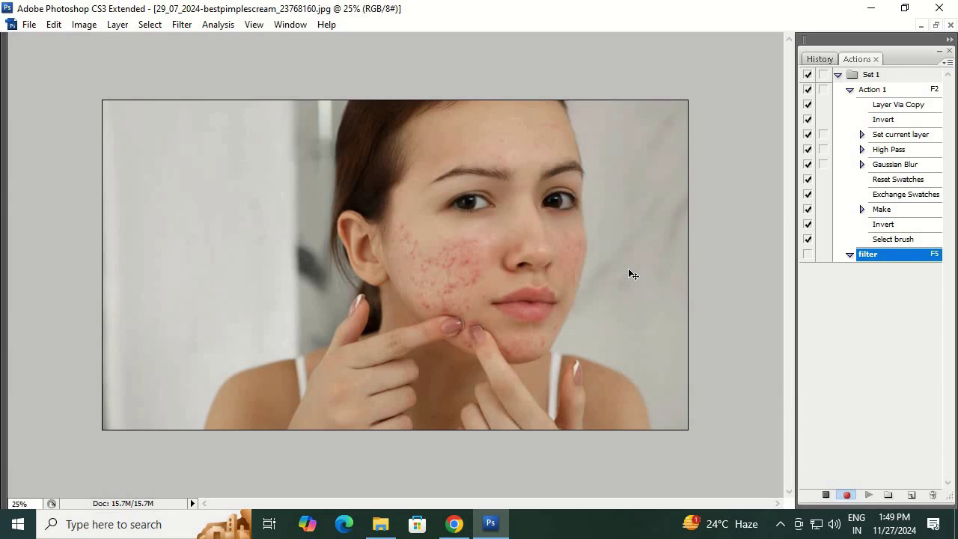
Duplicate the photo onto Layer 1 and invert its colours.
{"action": "key", "text": "ctrl+j"}
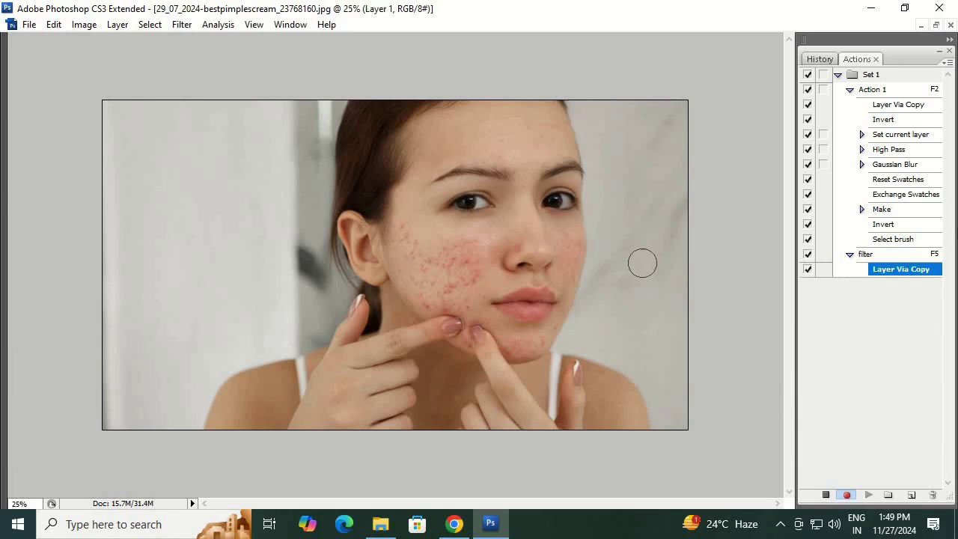
{"action": "left_click", "coordinate": [949, 51]}
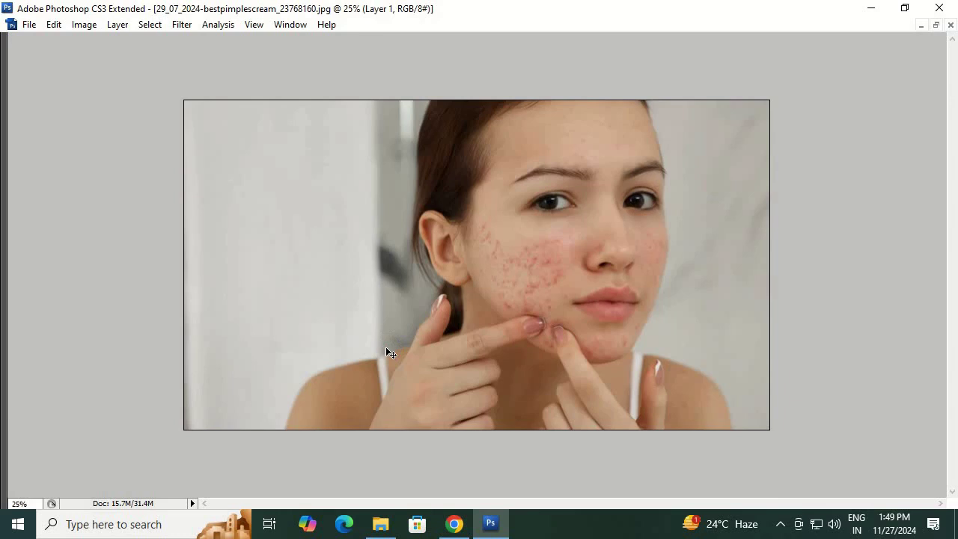
{"action": "key", "text": "ctrl+i"}
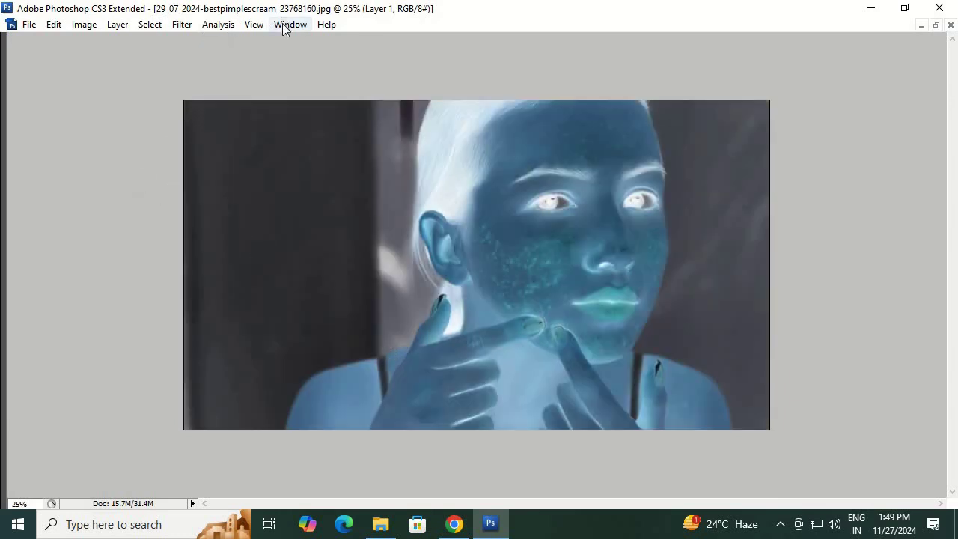
Set Layer 1's blend mode to Vivid Light in the Layers panel.
{"action": "left_click", "coordinate": [288, 24]}
{"action": "mouse_move", "coordinate": [299, 42]}
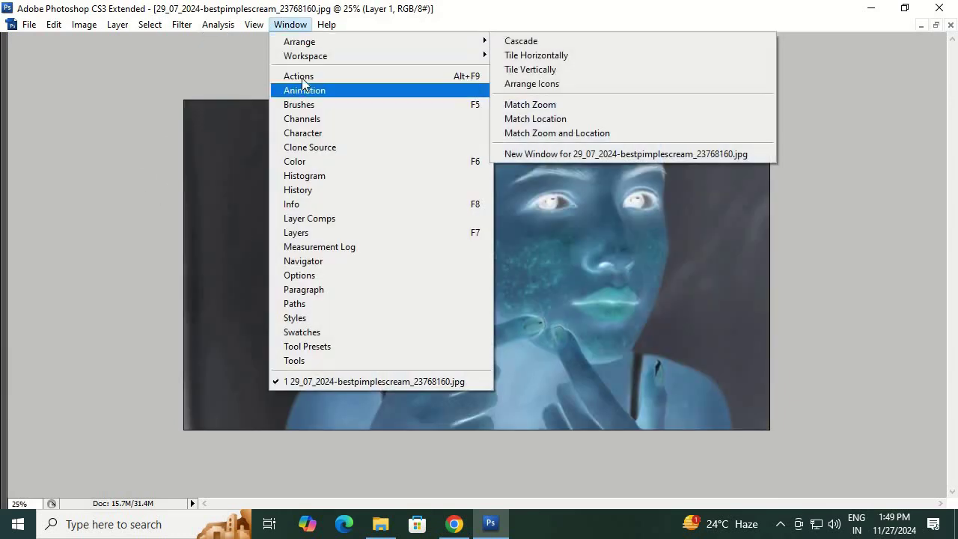
{"action": "left_click", "coordinate": [316, 234]}
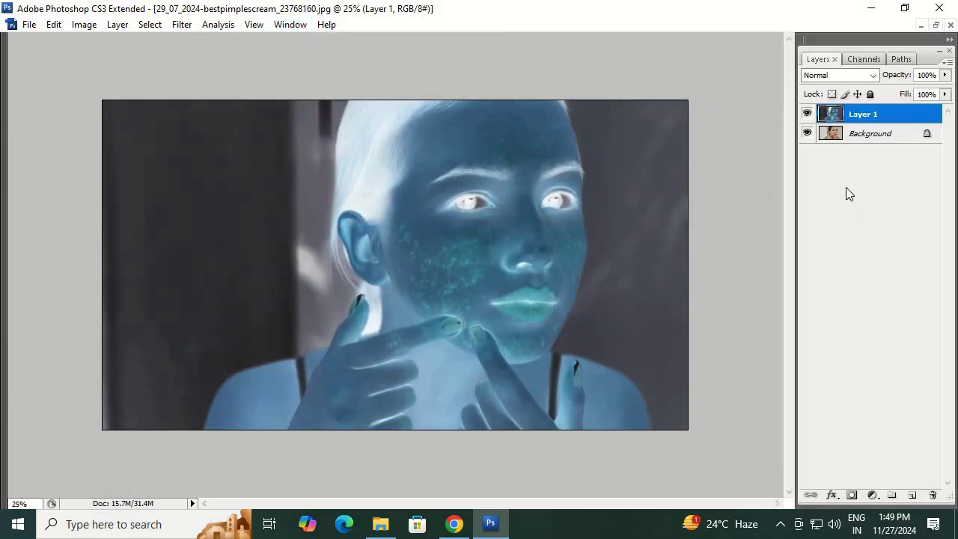
{"action": "left_click", "coordinate": [835, 77]}
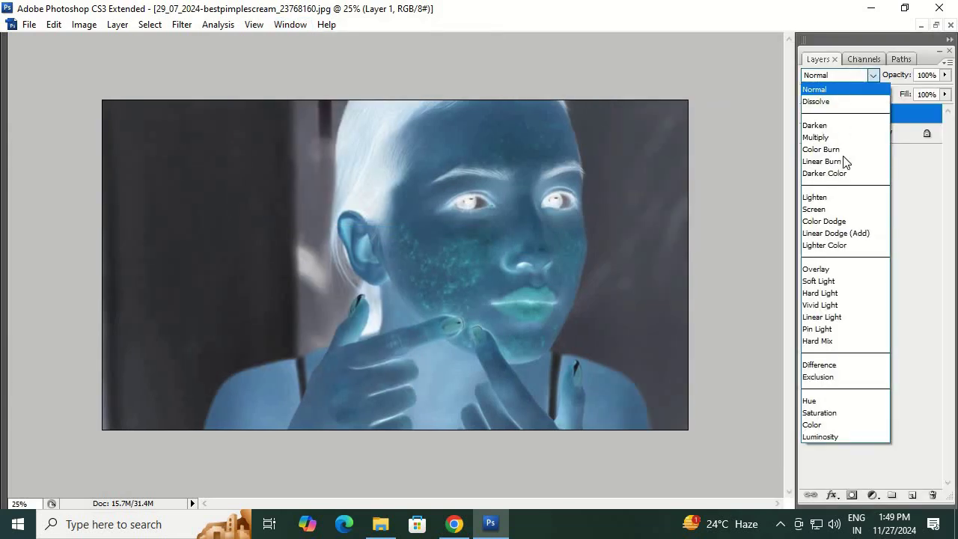
{"action": "left_click", "coordinate": [842, 308]}
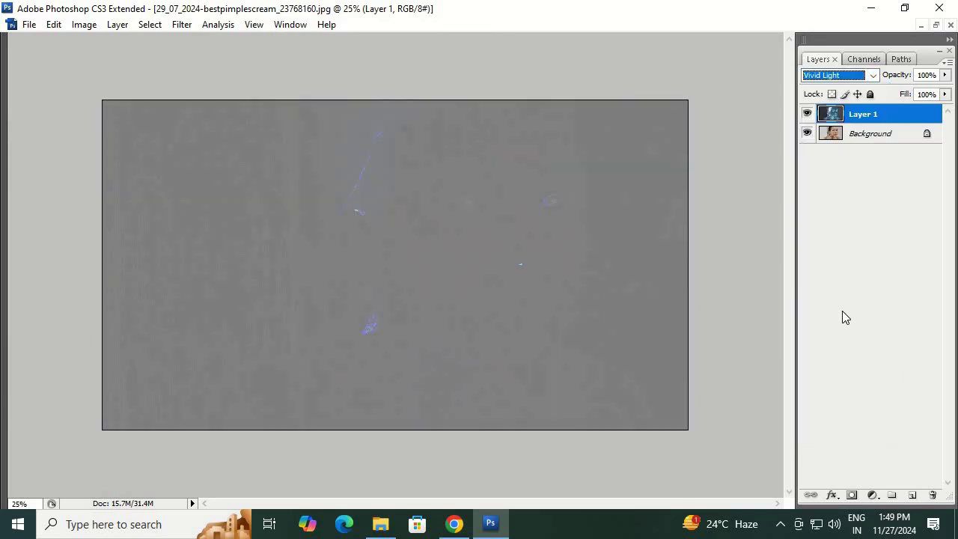
{"action": "left_click", "coordinate": [182, 26]}
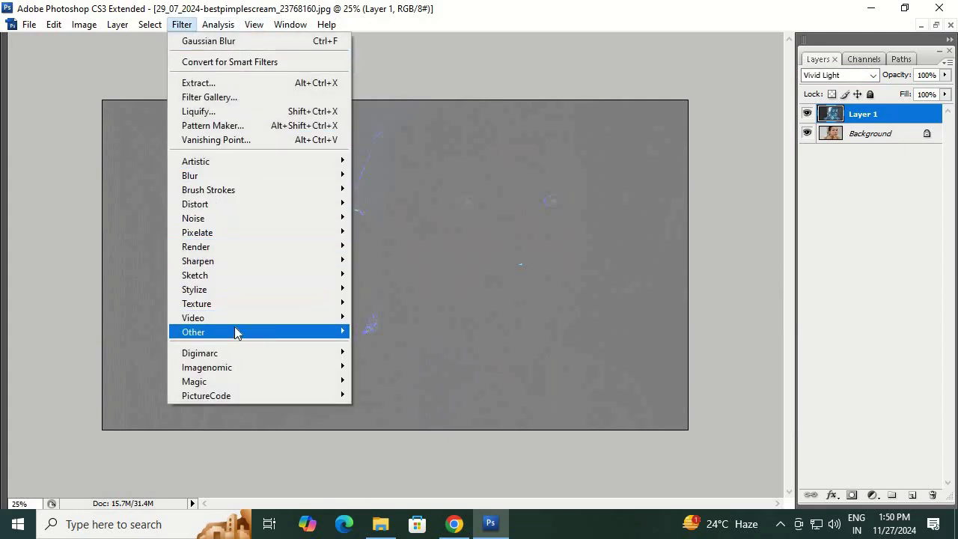
{"action": "mouse_move", "coordinate": [193, 331]}
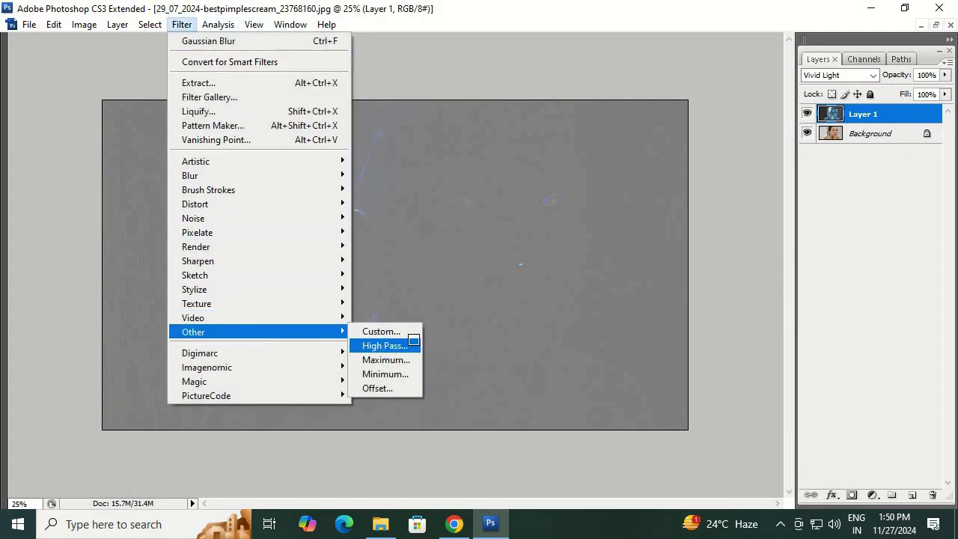
Apply a High Pass filter with a 24-pixel radius to Layer 1.
{"action": "left_click", "coordinate": [410, 344]}
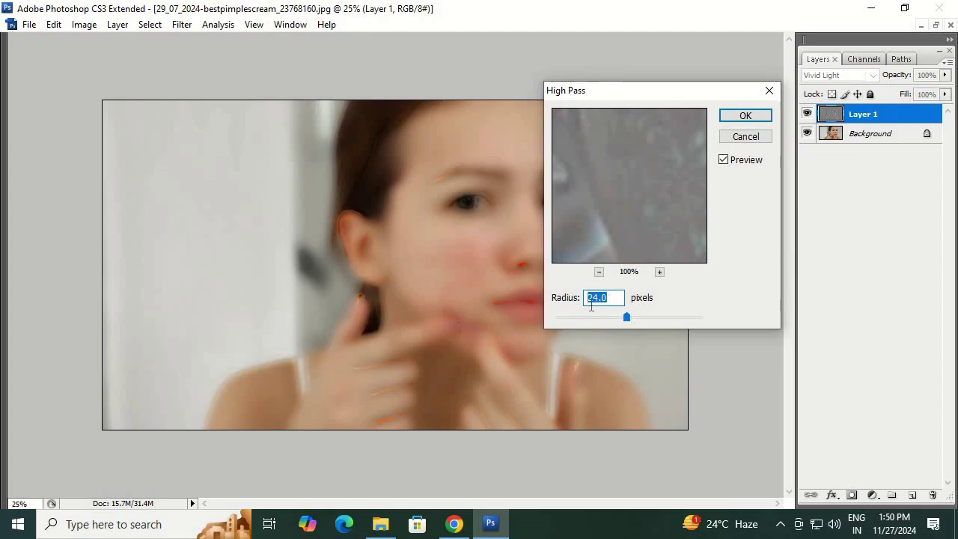
{"action": "type", "text": "24"}
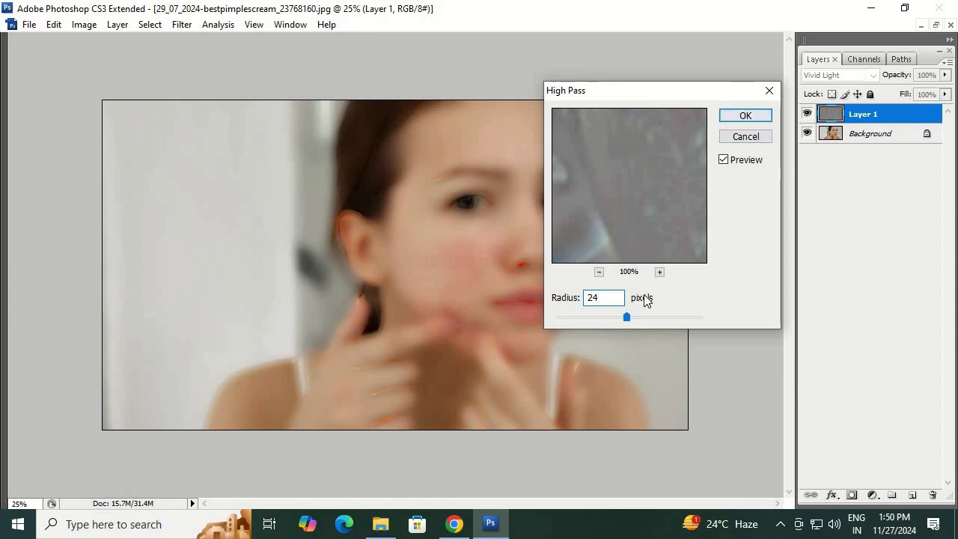
{"action": "double_click", "coordinate": [592, 297]}
{"action": "type", "text": "23"}
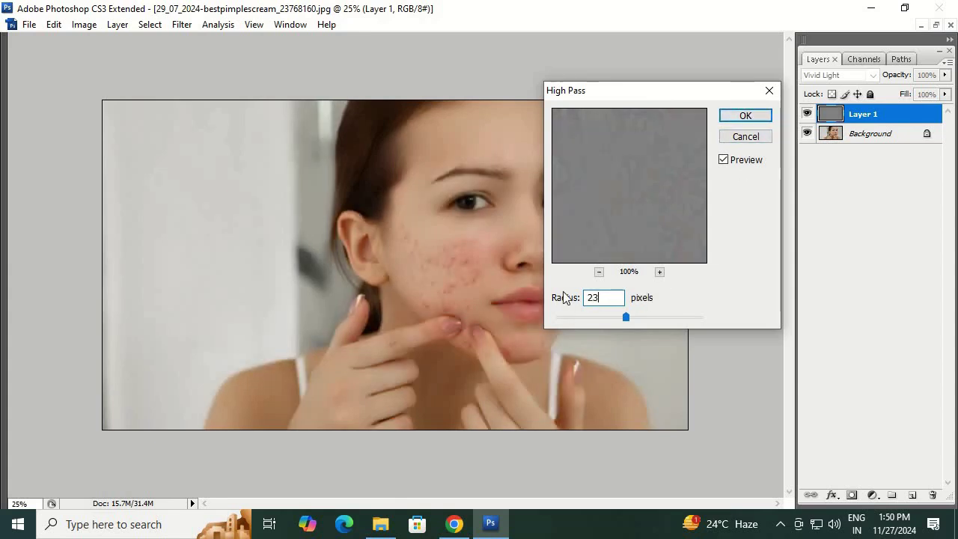
{"action": "left_click", "coordinate": [574, 306]}
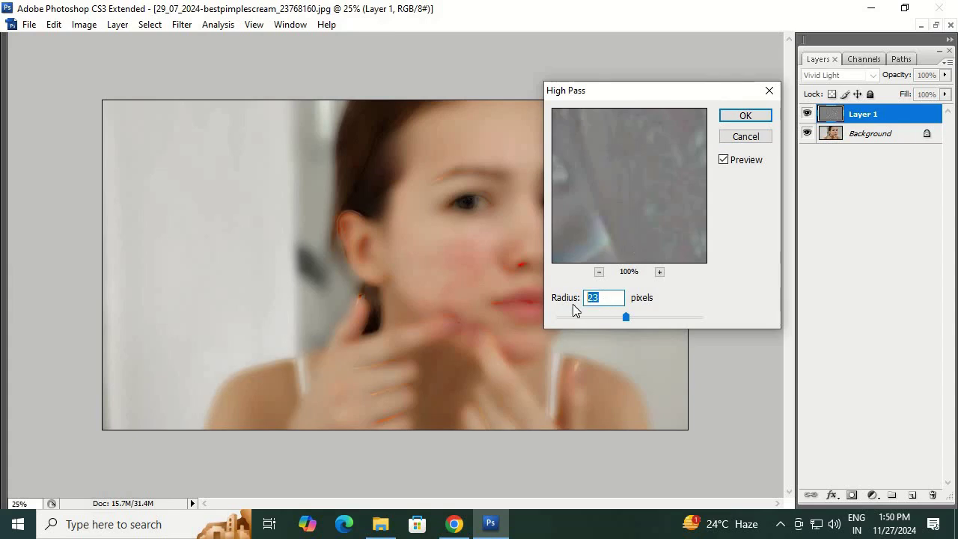
{"action": "type", "text": "24"}
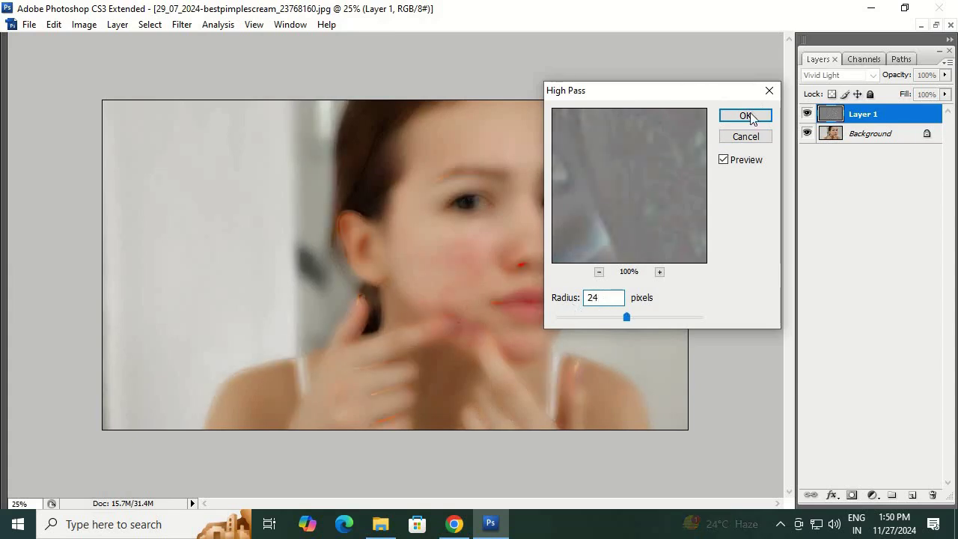
{"action": "left_click", "coordinate": [745, 115]}
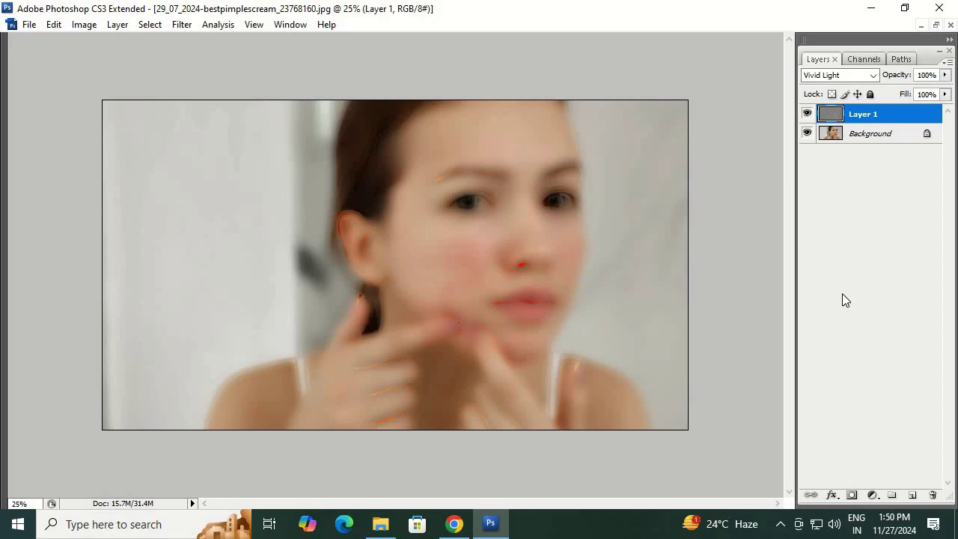
{"action": "key", "text": "alt"}
Apply a 2.5-pixel Gaussian Blur to Layer 1, then restore the toolbox and close the Character panel.
{"action": "key", "text": "alt+t"}
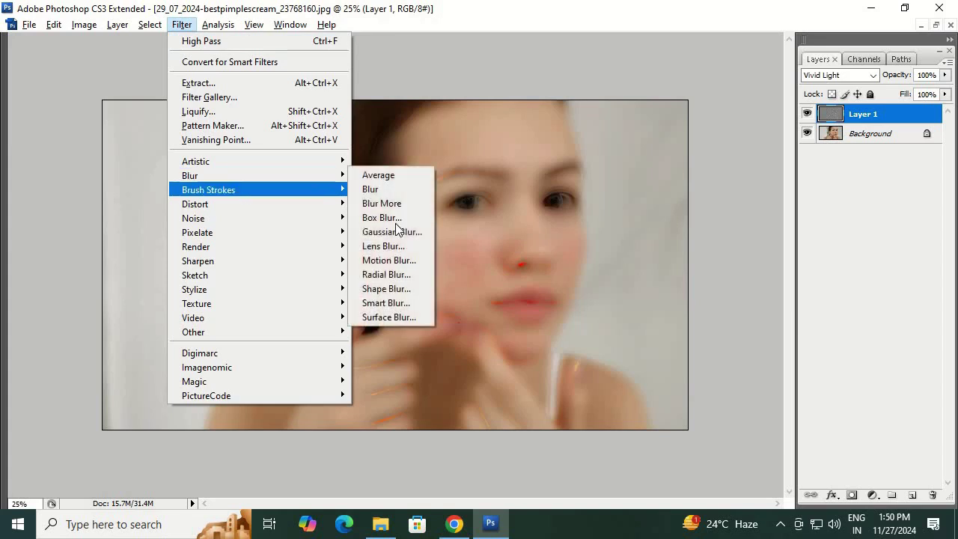
{"action": "left_click", "coordinate": [392, 231]}
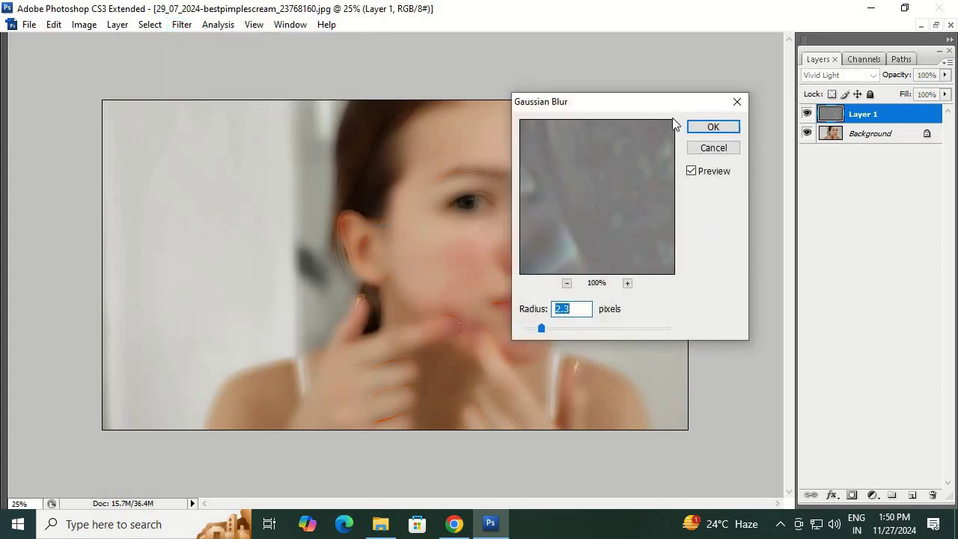
{"action": "left_click_drag", "start_coordinate": [661, 104], "coordinate": [811, 124]}
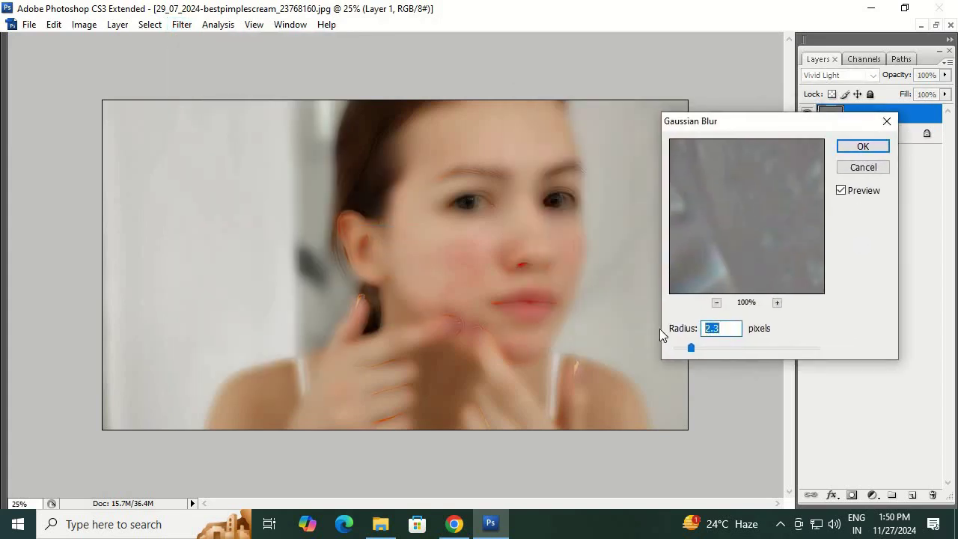
{"action": "type", "text": "2.5"}
{"action": "left_click", "coordinate": [862, 148]}
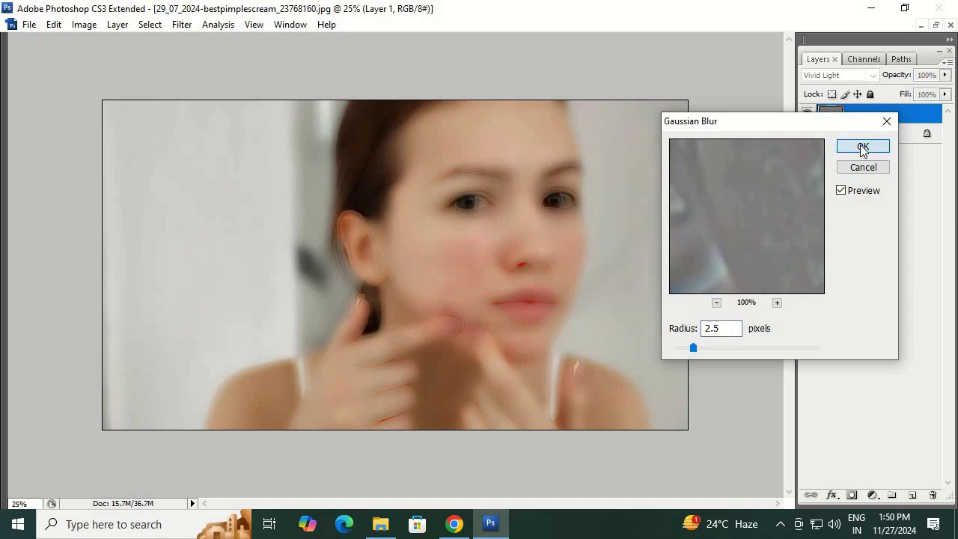
{"action": "left_click", "coordinate": [862, 148]}
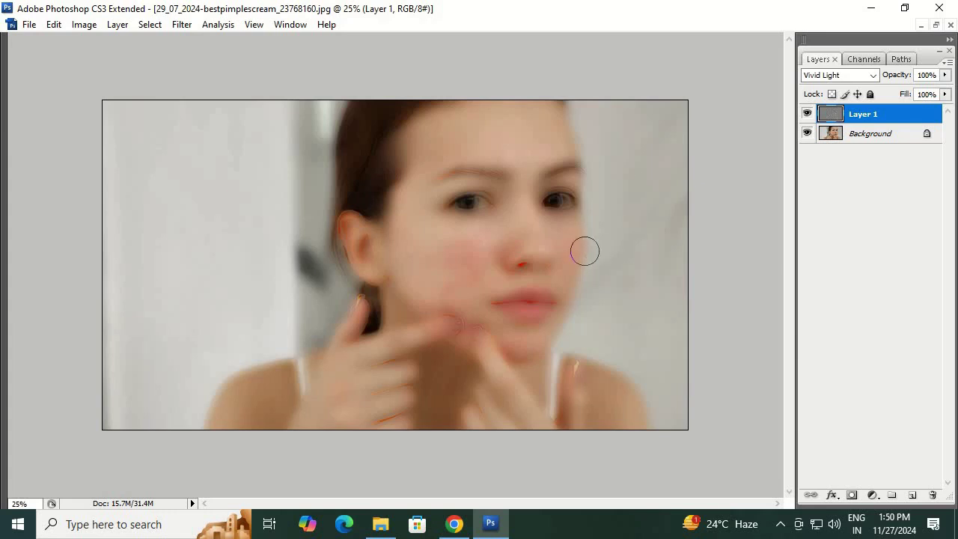
{"action": "key", "text": "Tab"}
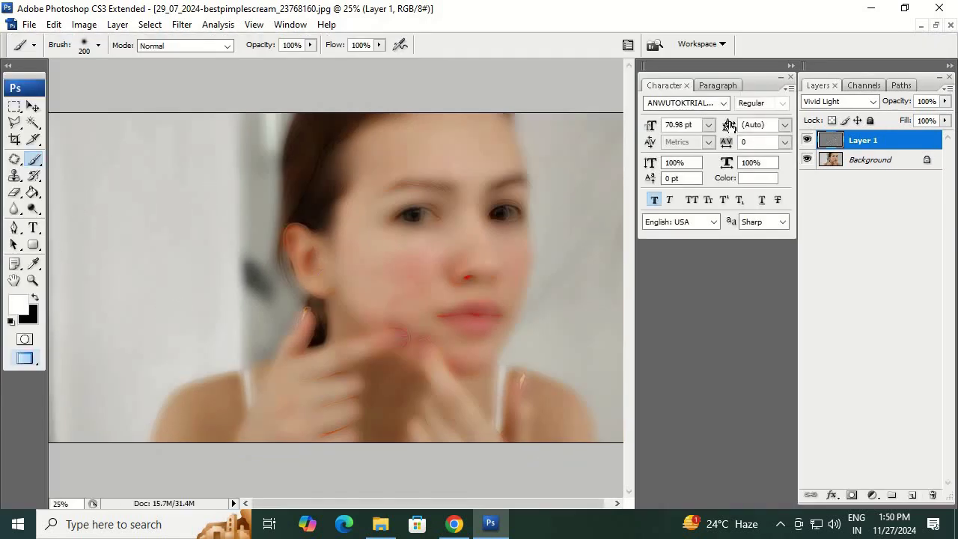
{"action": "left_click", "coordinate": [790, 77]}
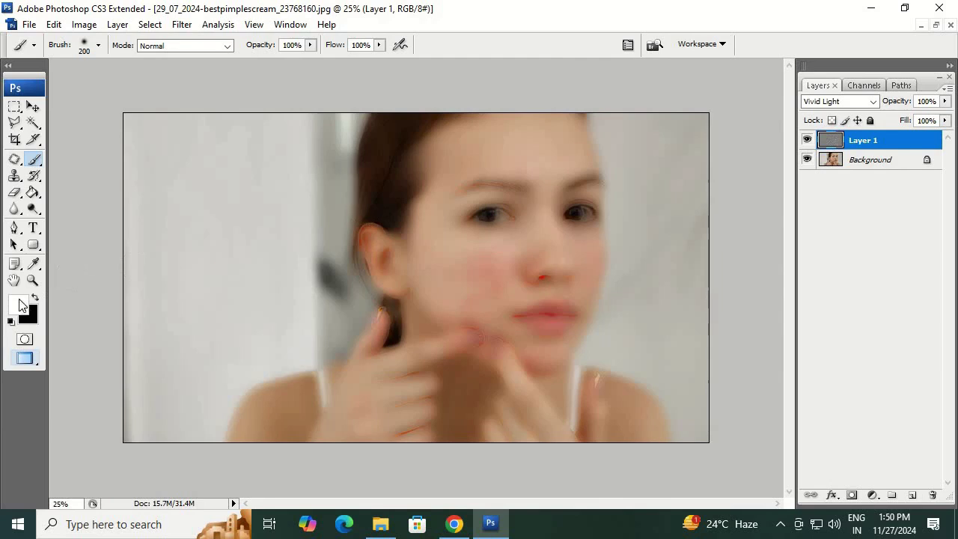
{"action": "key", "text": "x"}
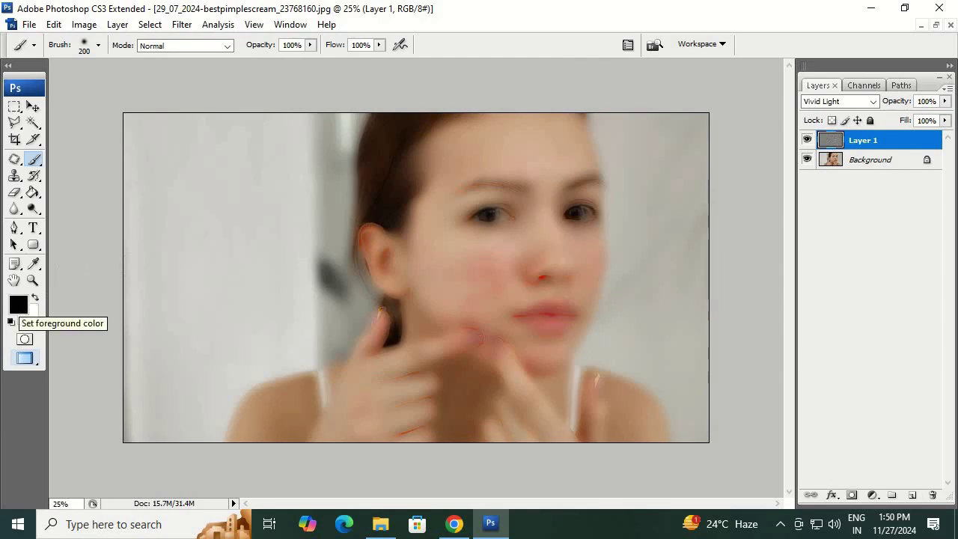
{"action": "left_click", "coordinate": [23, 311]}
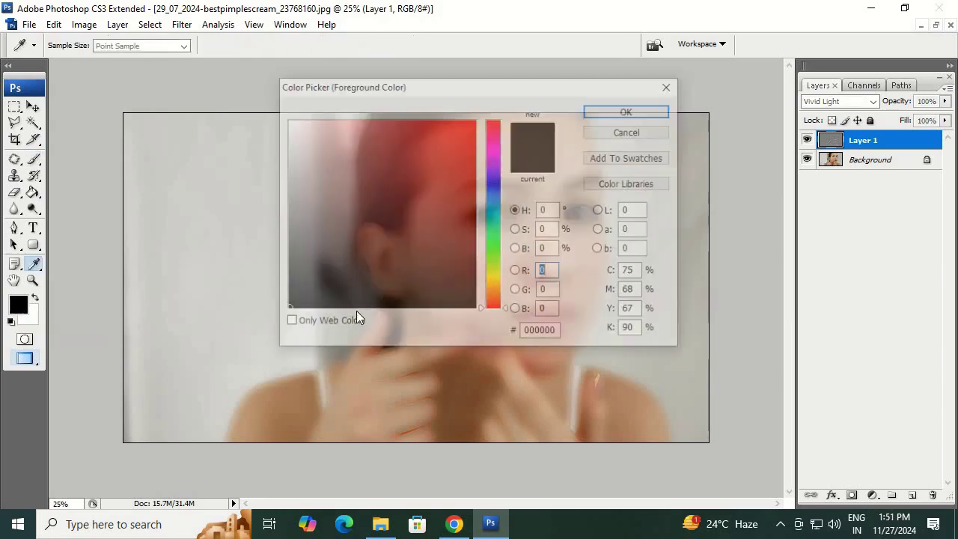
{"action": "left_click_drag", "start_coordinate": [314, 120], "coordinate": [235, 78]}
{"action": "key", "text": "Return"}
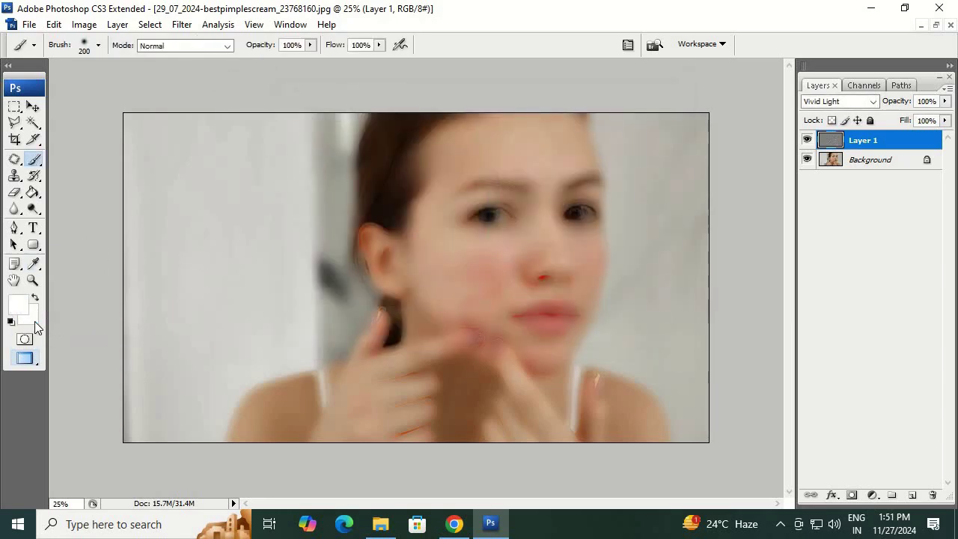
{"action": "left_click", "coordinate": [30, 318]}
{"action": "left_click_drag", "start_coordinate": [305, 261], "coordinate": [241, 327]}
{"action": "key", "text": "Return"}
{"action": "key", "text": "x"}
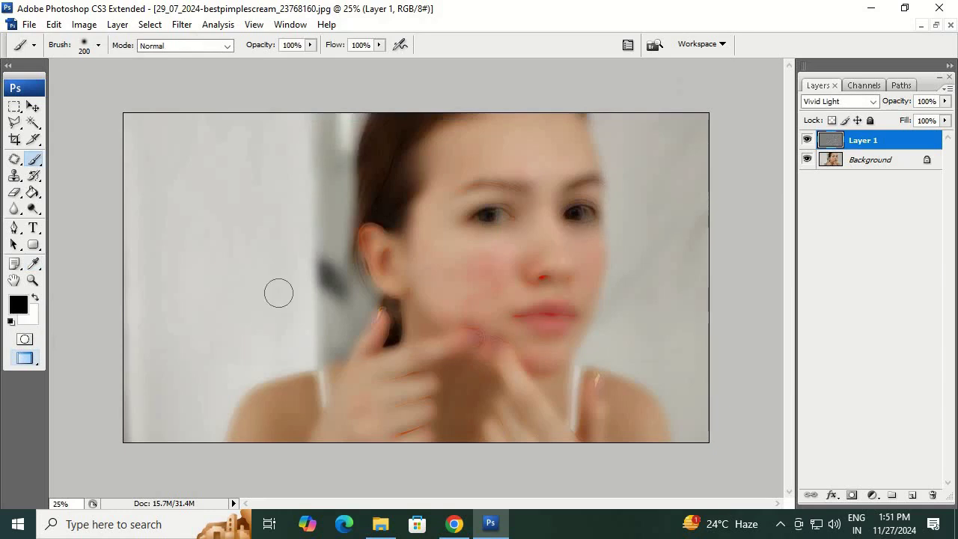
{"action": "key", "text": "x"}
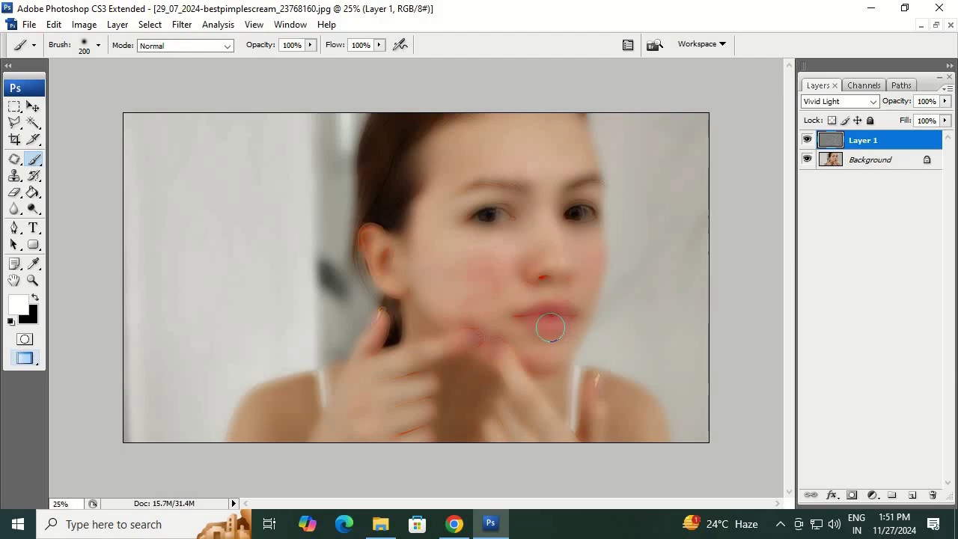
Add a layer mask to Layer 1, invert it to black, and confirm brush opacity and flow are 100%.
{"action": "left_click", "coordinate": [852, 496]}
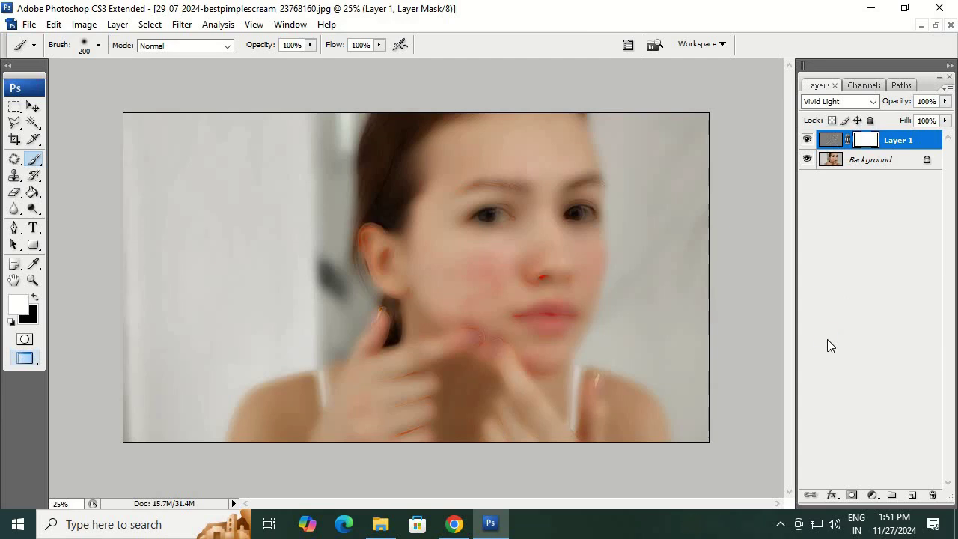
{"action": "key", "text": "ctrl+i"}
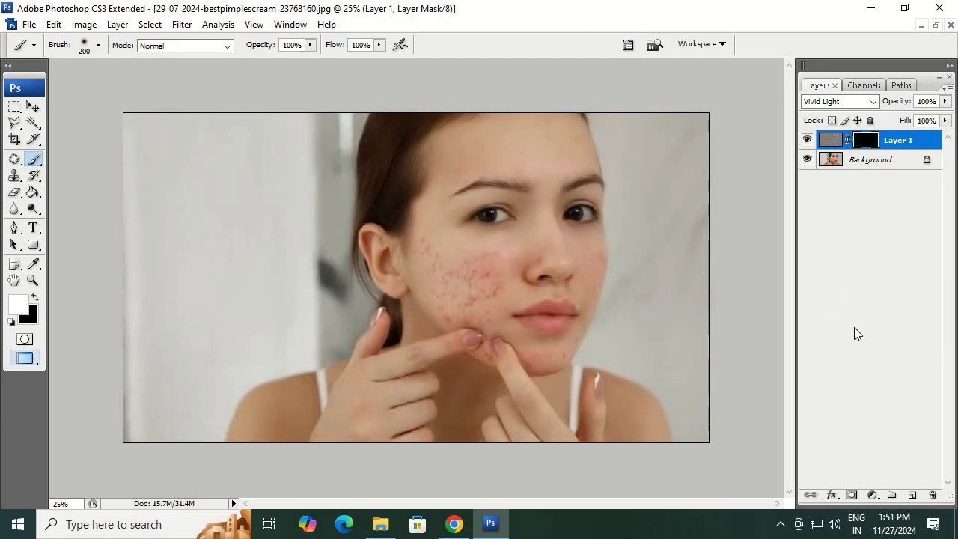
{"action": "left_click", "coordinate": [310, 45]}
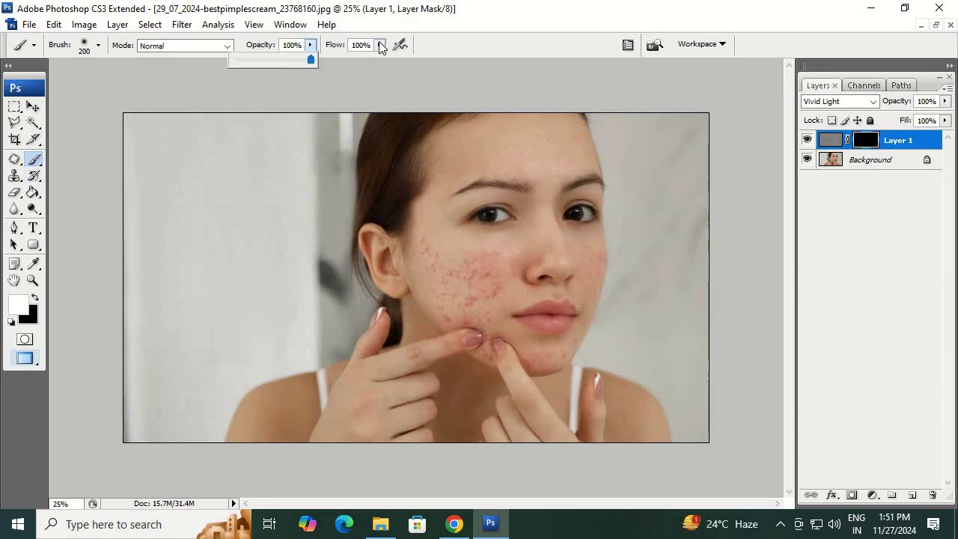
{"action": "left_click", "coordinate": [379, 45]}
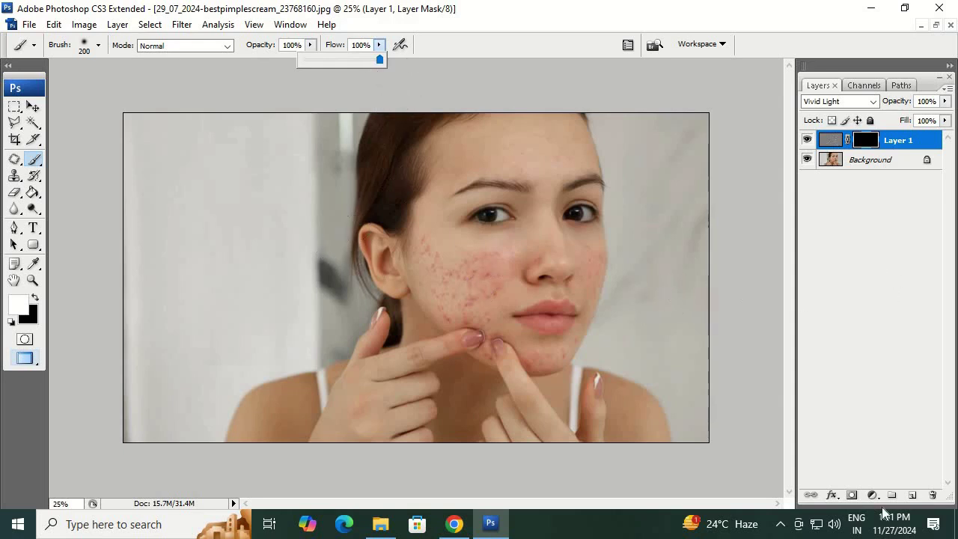
Stop recording the filter action and close the History, Actions and Layers panels.
{"action": "left_click", "coordinate": [329, 25]}
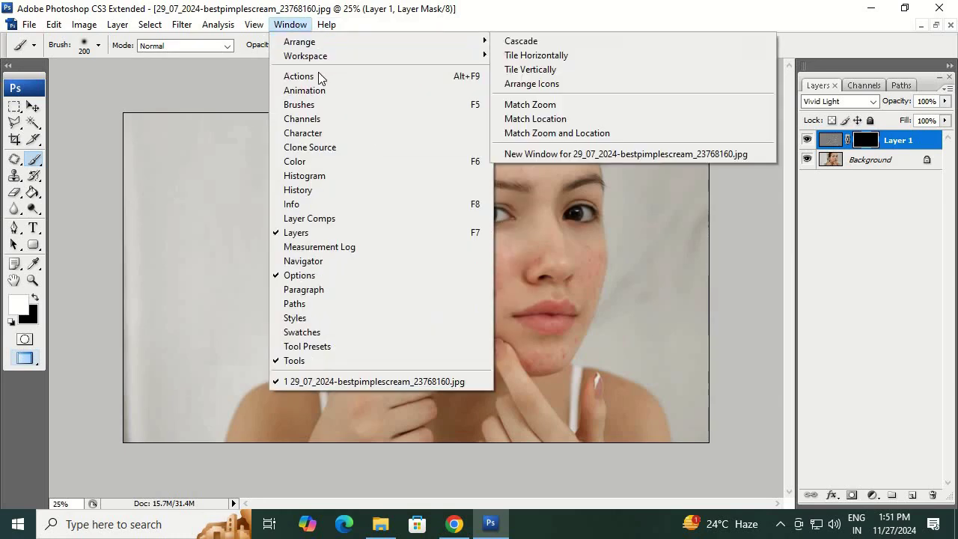
{"action": "left_click", "coordinate": [318, 74]}
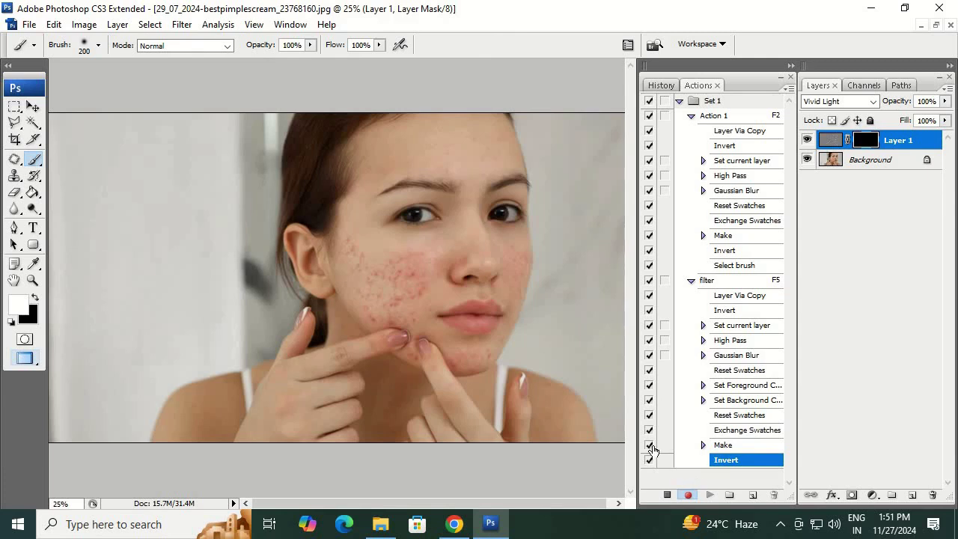
{"action": "left_click", "coordinate": [667, 495]}
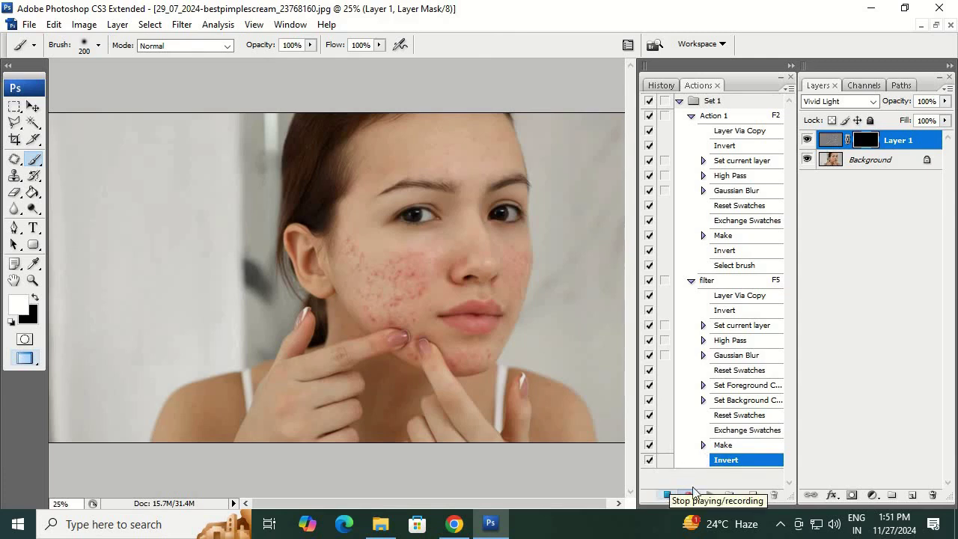
{"action": "left_click", "coordinate": [792, 77]}
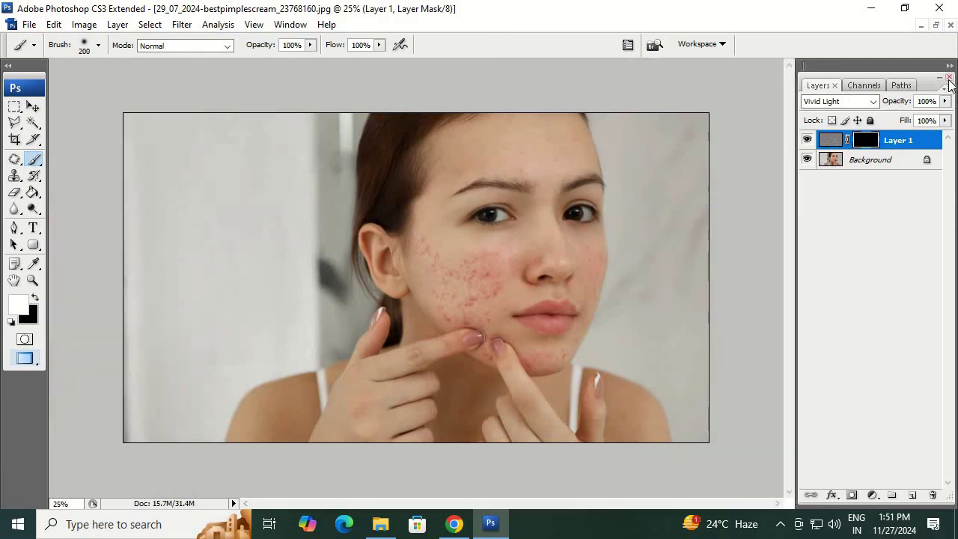
{"action": "left_click", "coordinate": [948, 80]}
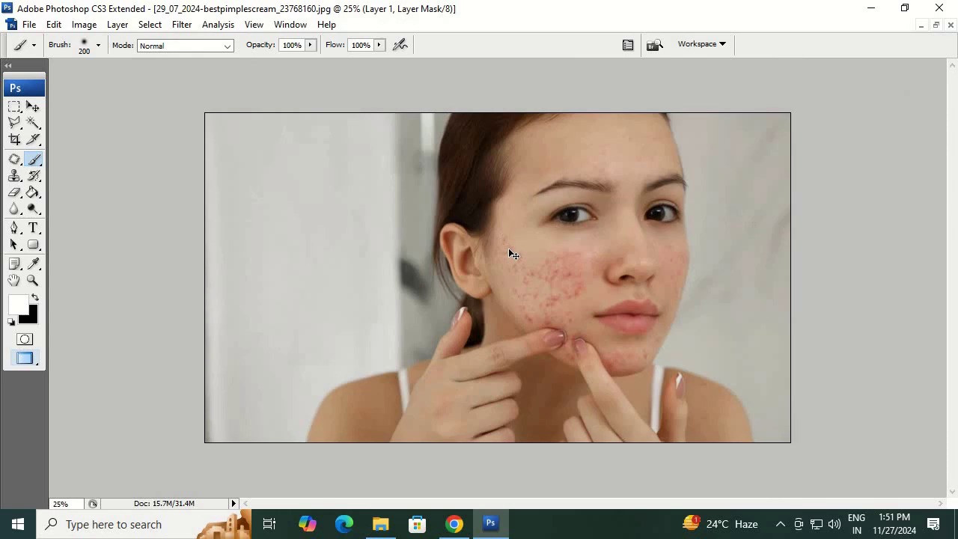
Close the edited portrait without saving and reopen the original acne photo.
{"action": "key", "text": "ctrl+w"}
{"action": "left_click", "coordinate": [516, 215]}
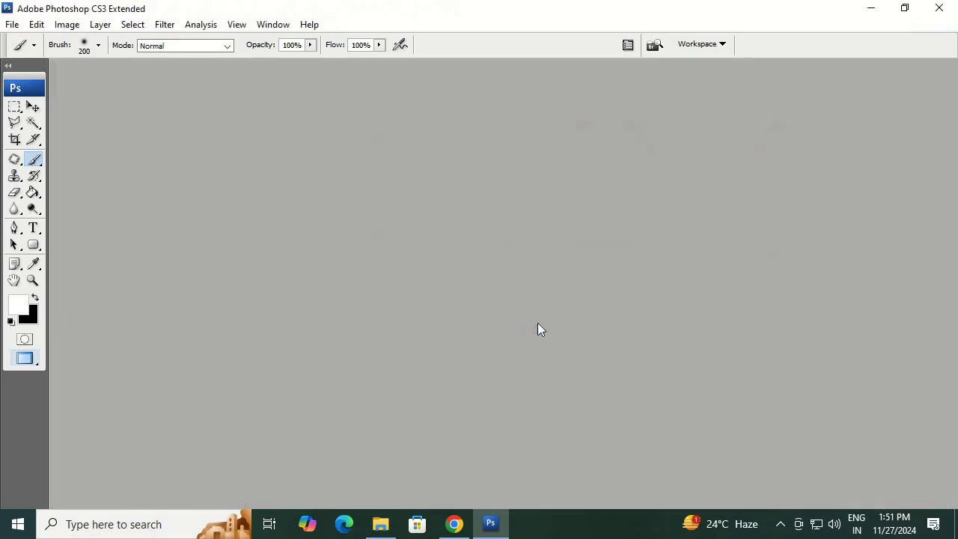
{"action": "key", "text": "ctrl+o"}
{"action": "double_click", "coordinate": [668, 112]}
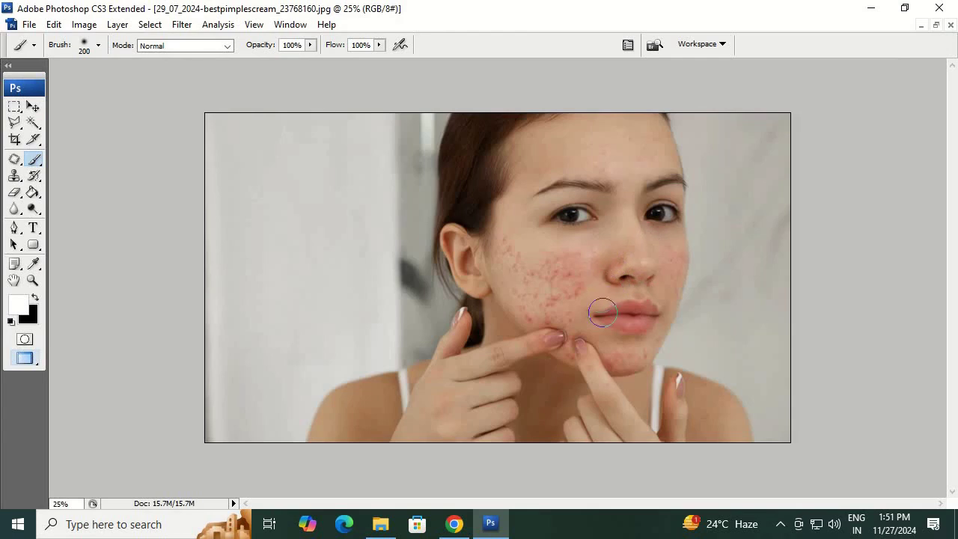
Show the Actions panel and select the recorded 'filter' action.
{"action": "left_click", "coordinate": [288, 24]}
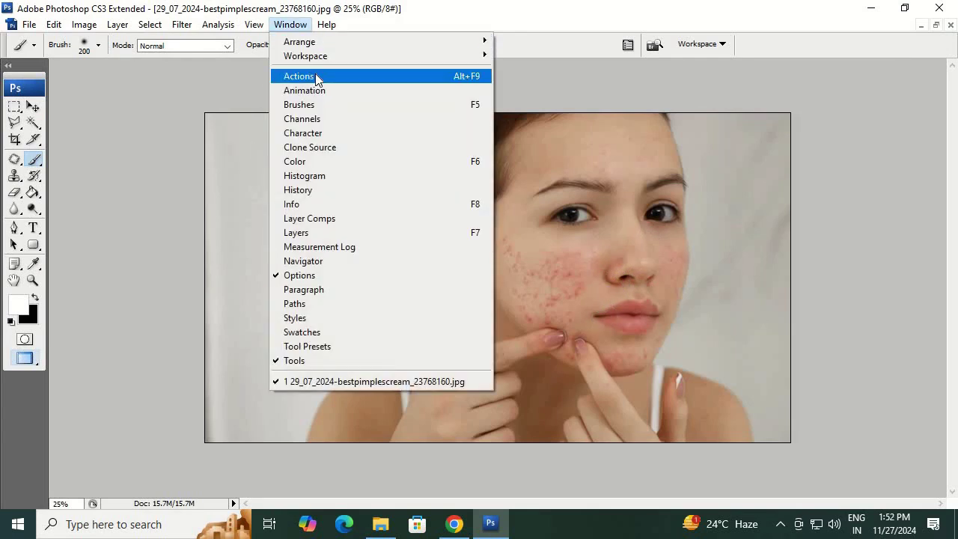
{"action": "left_click", "coordinate": [314, 76]}
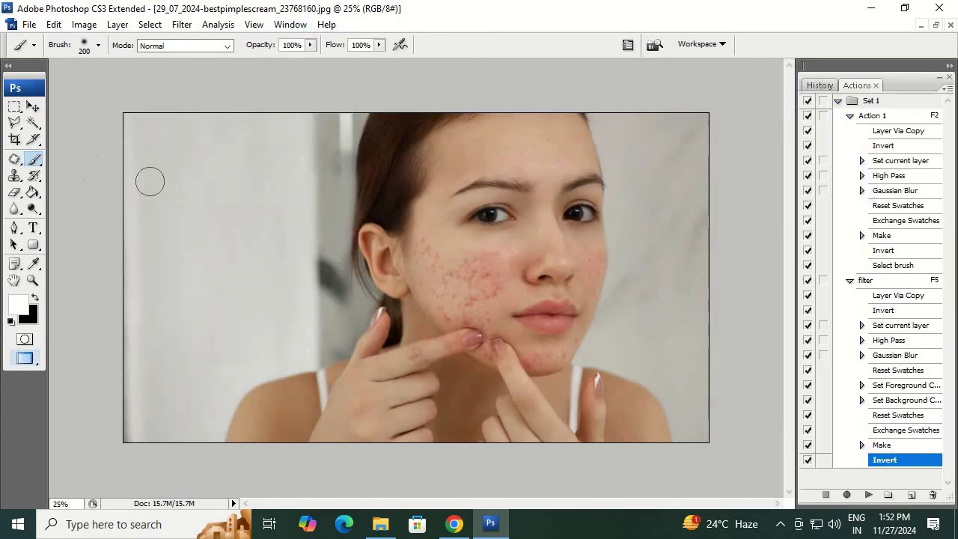
{"action": "left_click", "coordinate": [874, 115]}
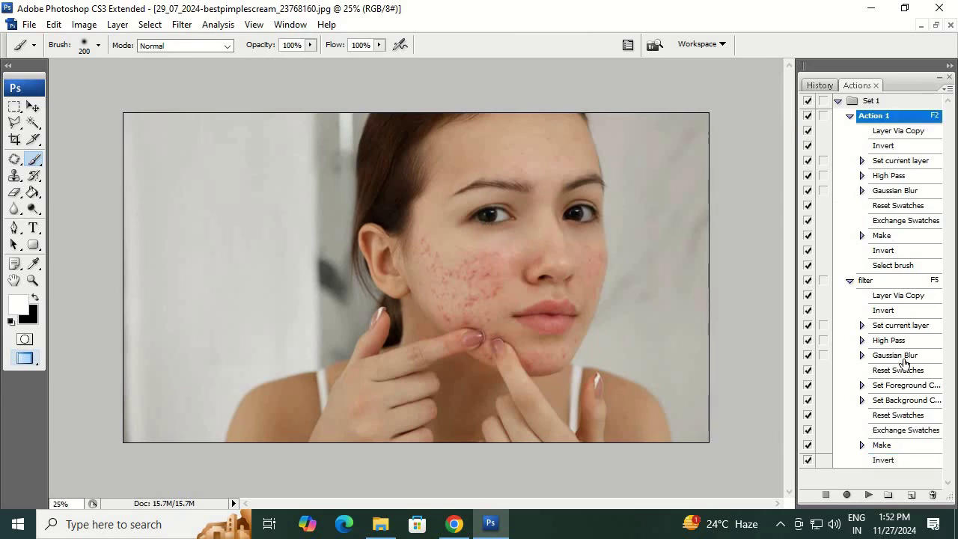
{"action": "left_click", "coordinate": [868, 280]}
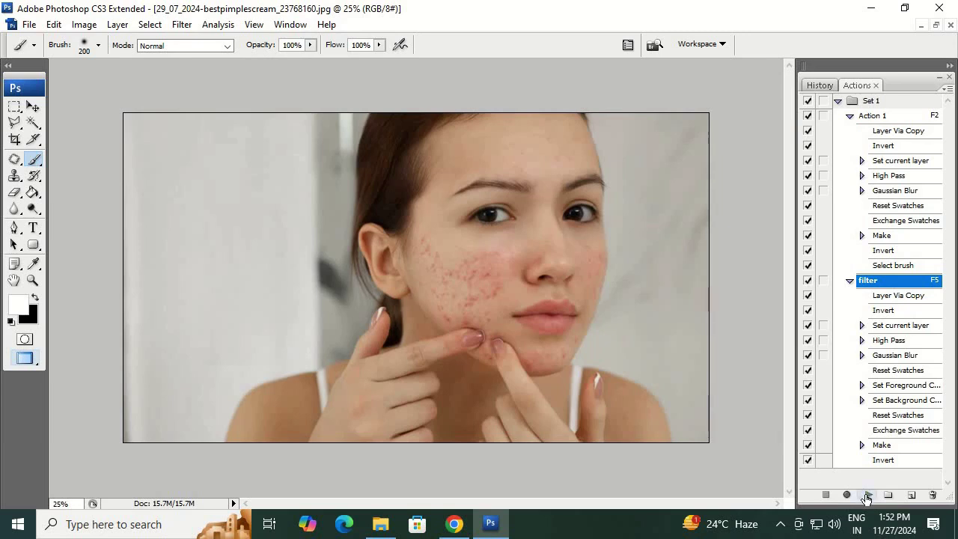
Run the filter action and brush smoothing over both cheeks and the chin acne.
{"action": "left_click", "coordinate": [866, 496]}
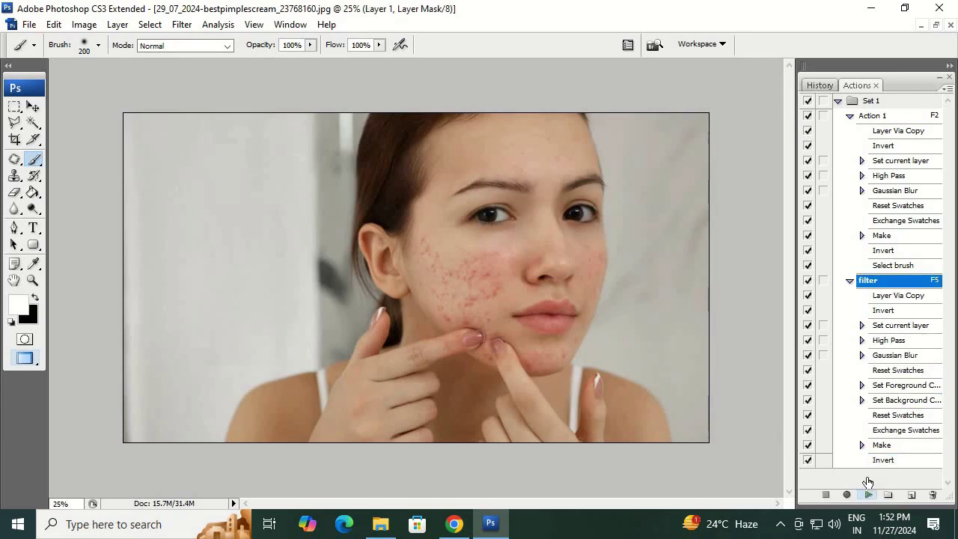
{"action": "key", "text": "bracketright"}
{"action": "left_click_drag", "start_coordinate": [431, 247], "coordinate": [453, 314]}
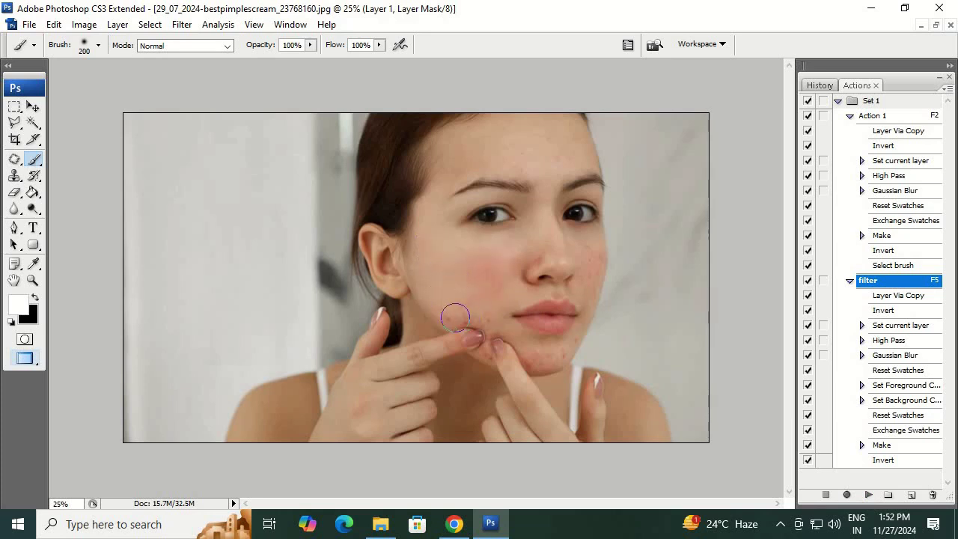
{"action": "key", "text": "bracketleft"}
{"action": "key", "text": "bracketleft"}
{"action": "left_click_drag", "start_coordinate": [585, 253], "coordinate": [591, 289]}
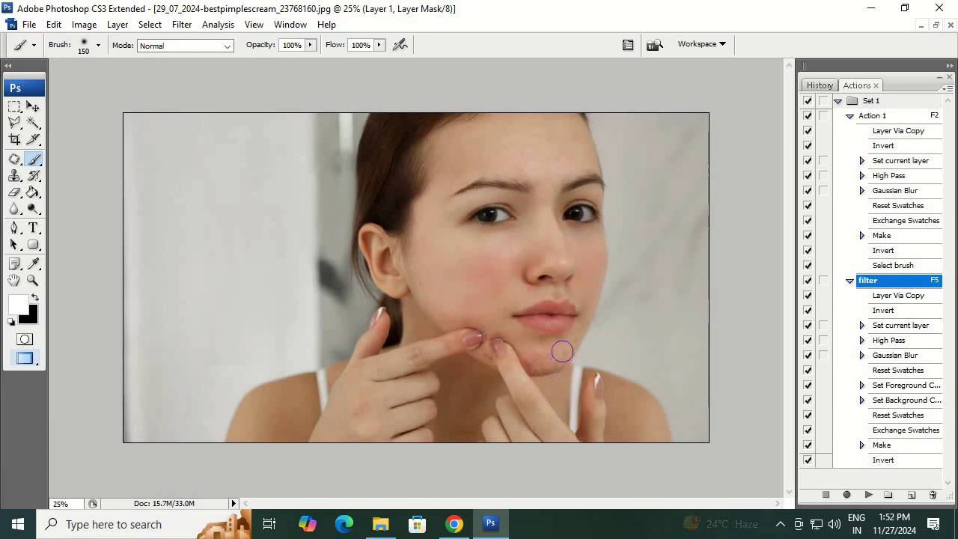
{"action": "left_click_drag", "start_coordinate": [540, 363], "coordinate": [574, 342]}
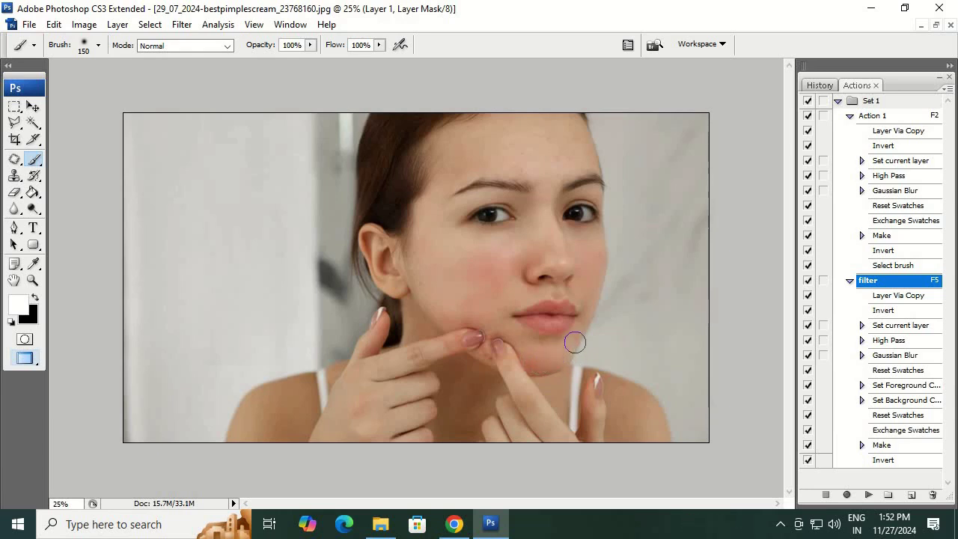
Smooth the forehead with a 250 brush and zoom out to view the whole portrait.
{"action": "key", "text": "bracketleft"}
{"action": "key", "text": "bracketright"}
{"action": "key", "text": "bracketright"}
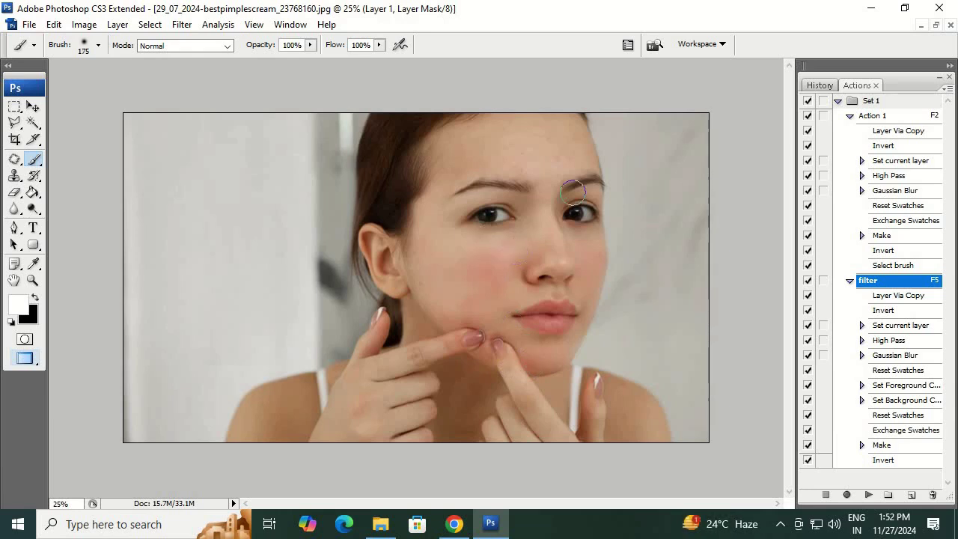
{"action": "key", "text": "bracketright"}
{"action": "key", "text": "bracketright"}
{"action": "mouse_move", "coordinate": [539, 144]}
{"action": "left_mouse_down"}
{"action": "mouse_move", "coordinate": [560, 146]}
{"action": "mouse_move", "coordinate": [563, 136]}
{"action": "mouse_move", "coordinate": [543, 135]}
{"action": "left_mouse_up"}
{"action": "key", "text": "ctrl+minus"}
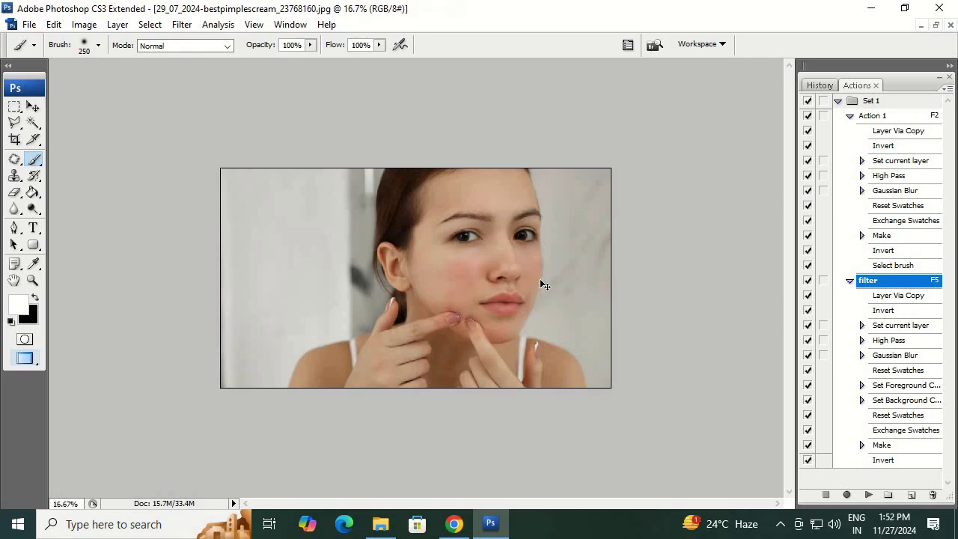
Save the portrait as '29_07_2024-bestpimplescream_23768160-.jpg' at JPEG Quality 12 Maximum.
{"action": "key", "text": "ctrl+shift+s"}
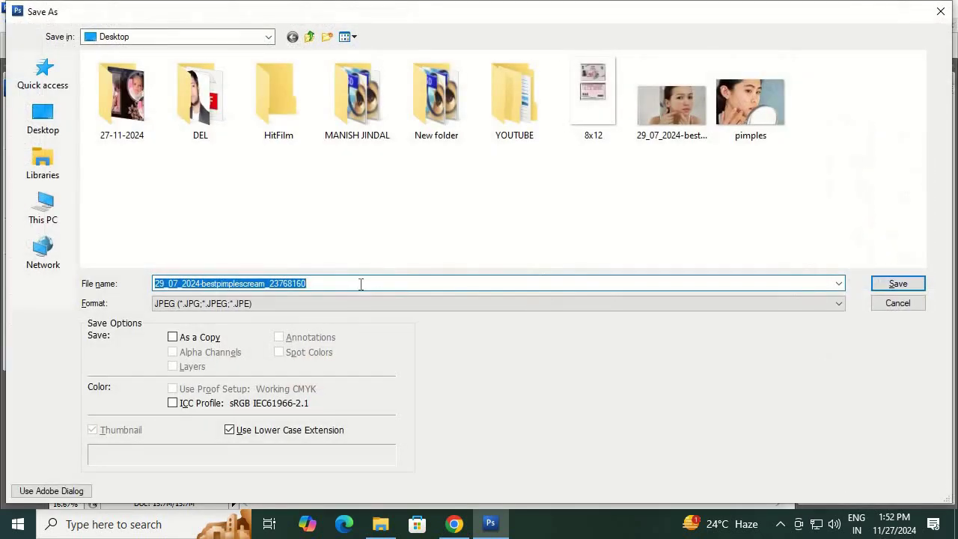
{"action": "left_click", "coordinate": [369, 284]}
{"action": "type", "text": "-"}
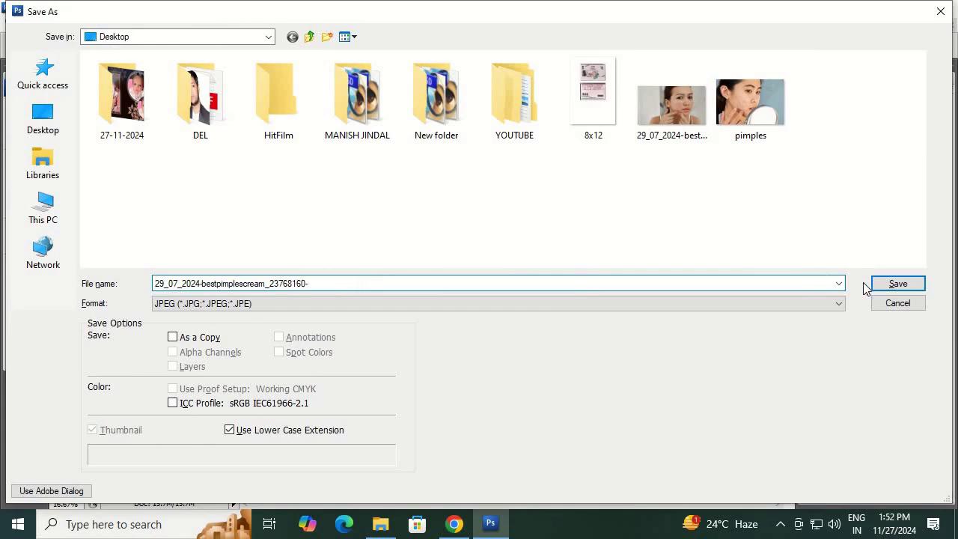
{"action": "left_click", "coordinate": [895, 285]}
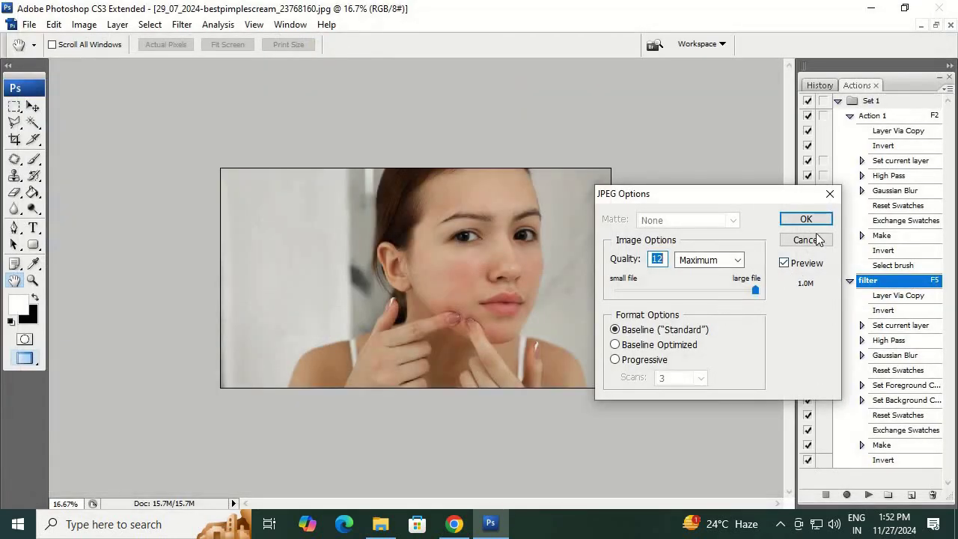
{"action": "left_click", "coordinate": [803, 219]}
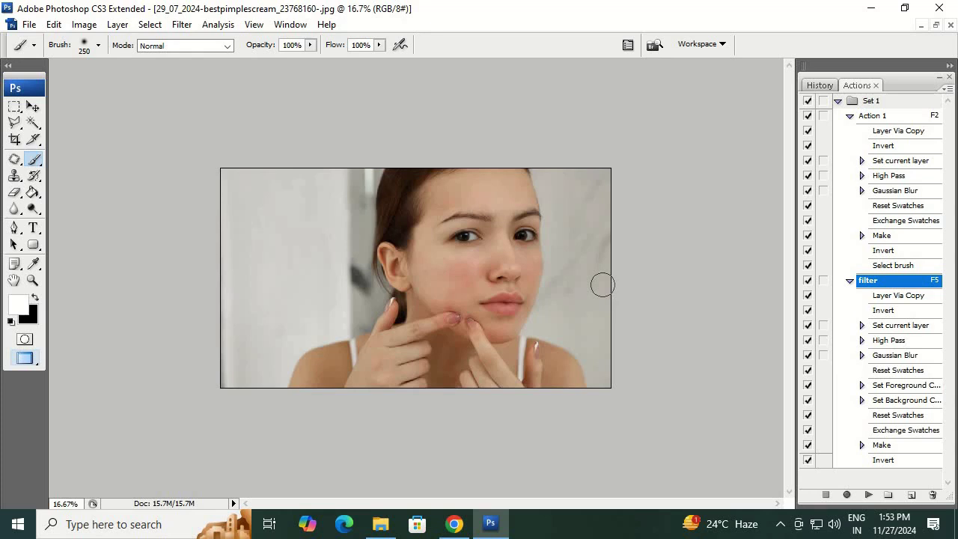
Close the saved portrait and open pimples.jpg.
{"action": "key", "text": "ctrl+w"}
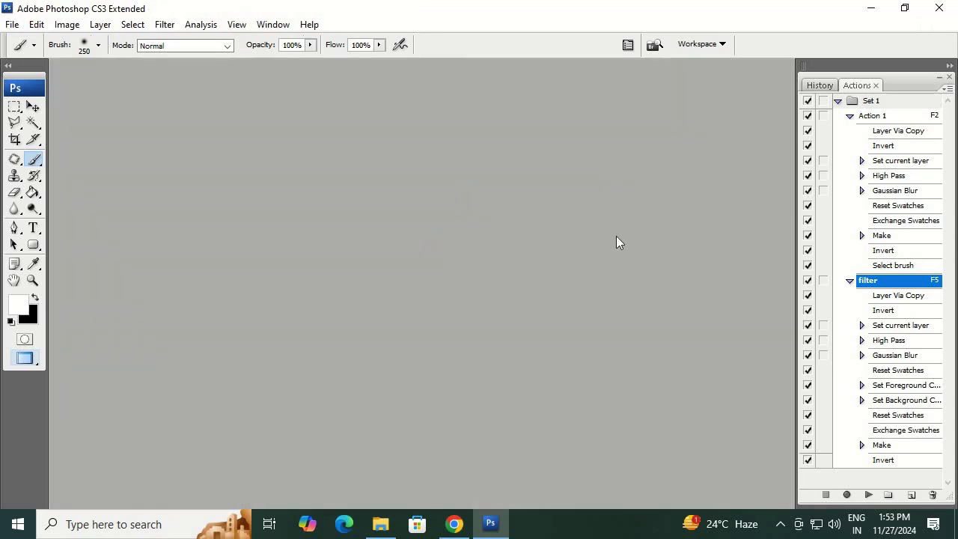
{"action": "double_click", "coordinate": [616, 236]}
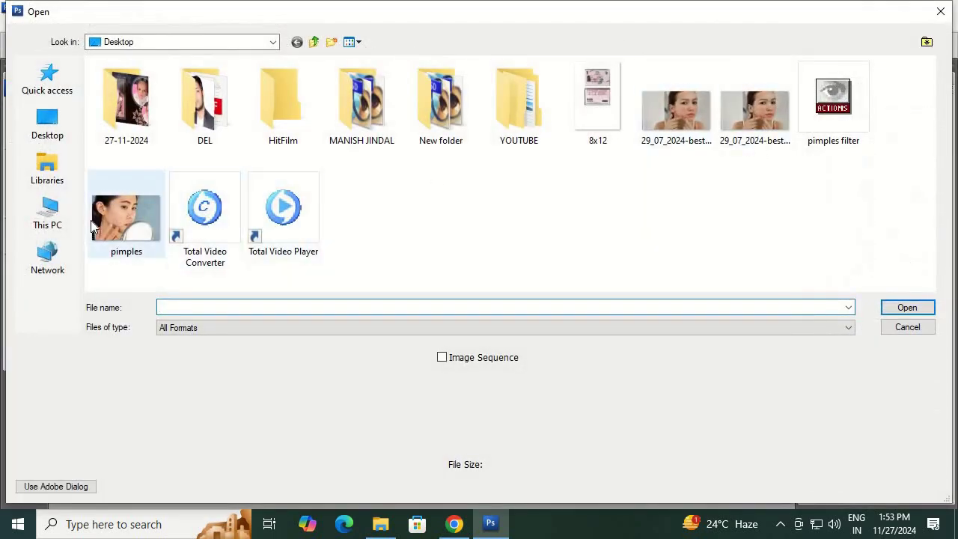
{"action": "double_click", "coordinate": [94, 228]}
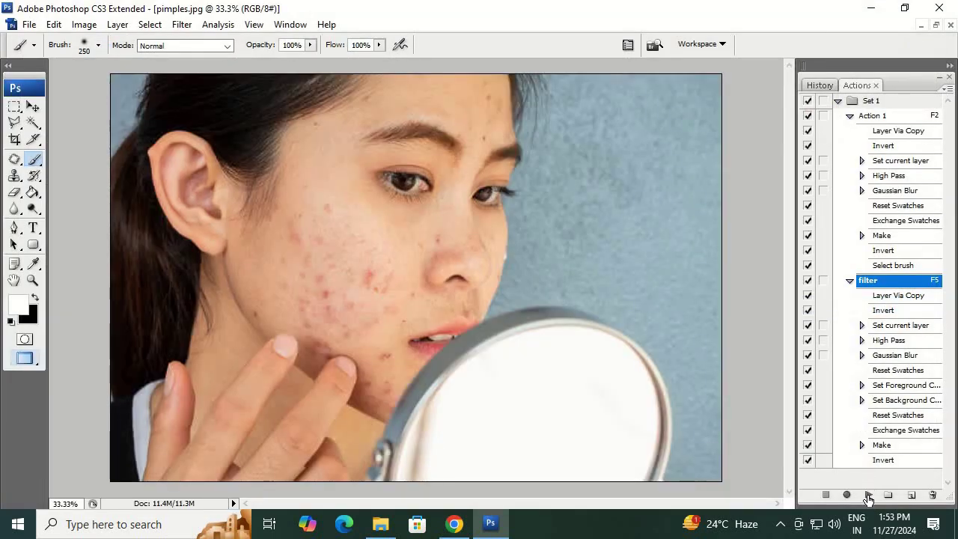
Run the filter action and brush away the upper and lower cheek acne.
{"action": "left_click", "coordinate": [868, 496]}
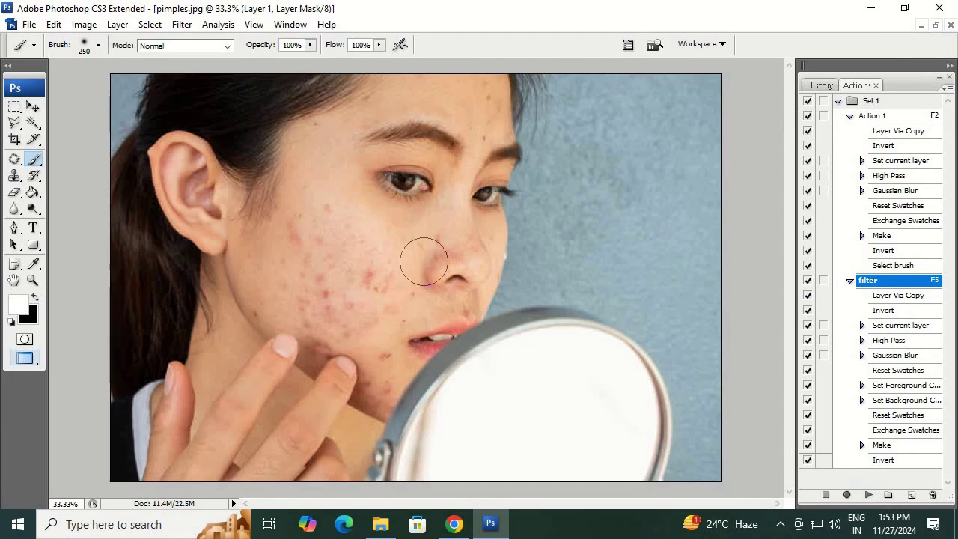
{"action": "key", "text": "bracketright"}
{"action": "key", "text": "bracketright"}
{"action": "left_click_drag", "start_coordinate": [336, 220], "coordinate": [374, 267]}
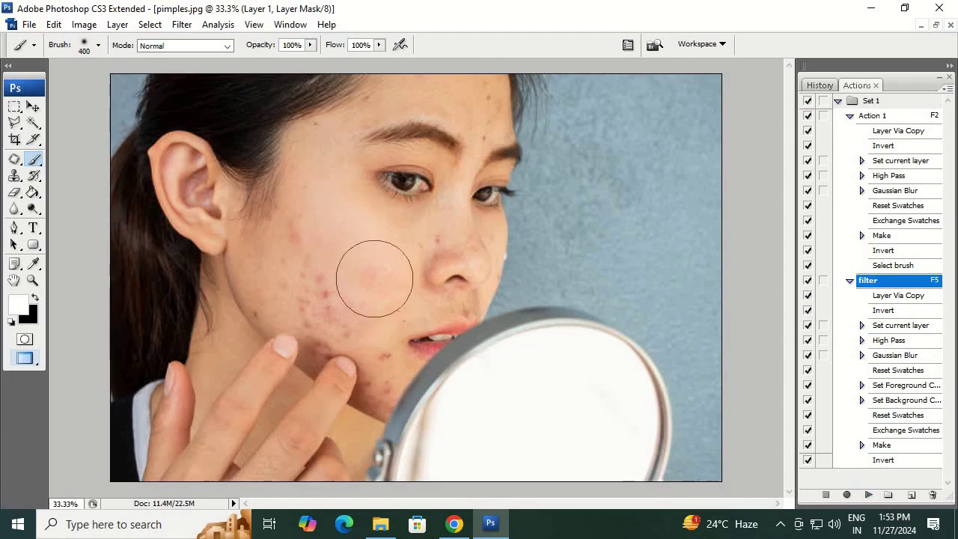
{"action": "key", "text": "bracketleft"}
{"action": "key", "text": "bracketleft"}
{"action": "mouse_move", "coordinate": [306, 241]}
{"action": "left_mouse_down"}
{"action": "mouse_move", "coordinate": [304, 265]}
{"action": "mouse_move", "coordinate": [331, 321]}
{"action": "mouse_move", "coordinate": [307, 307]}
{"action": "mouse_move", "coordinate": [330, 344]}
{"action": "mouse_move", "coordinate": [365, 327]}
{"action": "mouse_move", "coordinate": [386, 394]}
{"action": "mouse_move", "coordinate": [374, 359]}
{"action": "left_mouse_up"}
Smooth the spots from nose bridge to forehead, step back once, and close pimples.jpg without saving.
{"action": "key", "text": "bracketleft"}
{"action": "key", "text": "bracketleft"}
{"action": "key", "text": "bracketleft"}
{"action": "key", "text": "bracketright"}
{"action": "key", "text": "bracketright"}
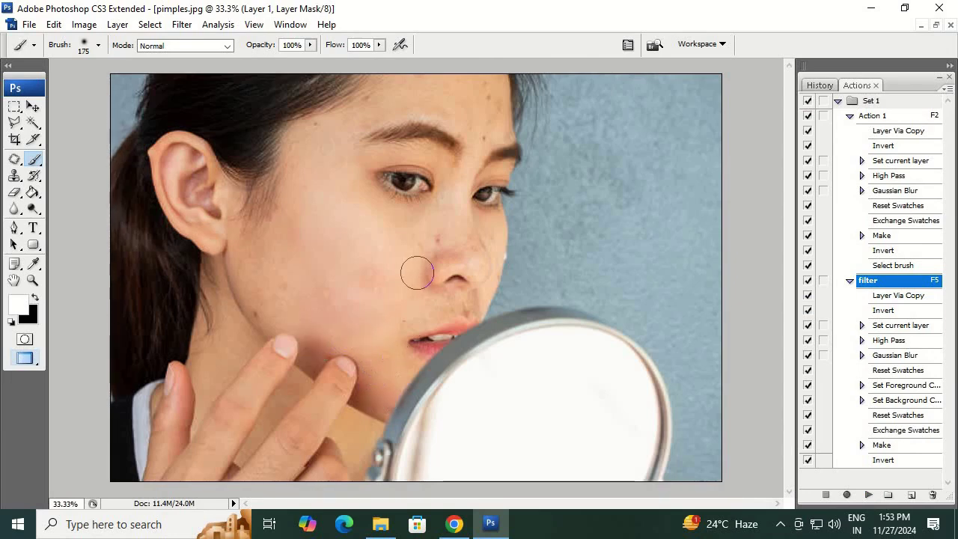
{"action": "mouse_move", "coordinate": [416, 273]}
{"action": "left_mouse_down"}
{"action": "mouse_move", "coordinate": [456, 199]}
{"action": "mouse_move", "coordinate": [481, 113]}
{"action": "mouse_move", "coordinate": [484, 139]}
{"action": "mouse_move", "coordinate": [491, 96]}
{"action": "left_mouse_up"}
{"action": "key", "text": "bracketleft"}
{"action": "key", "text": "bracketleft"}
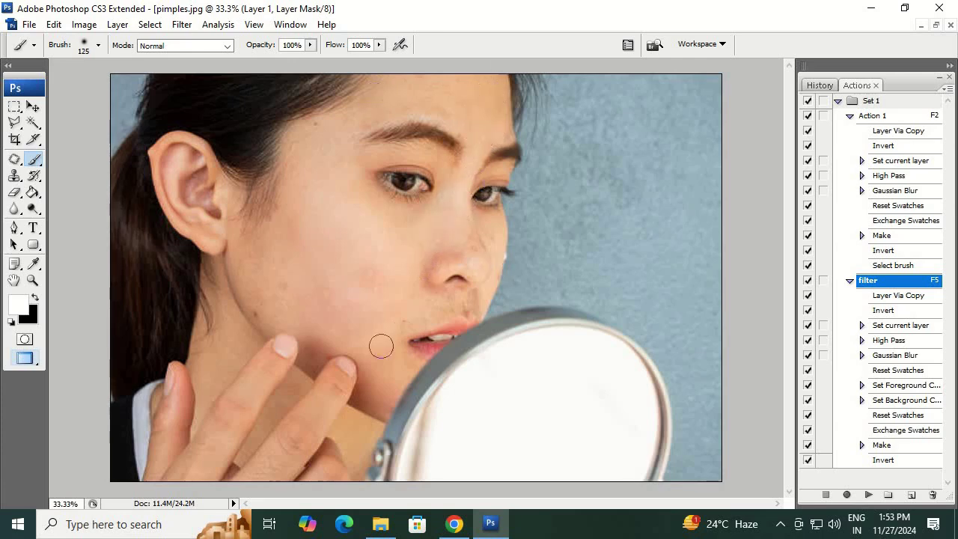
{"action": "key", "text": "ctrl+alt+z"}
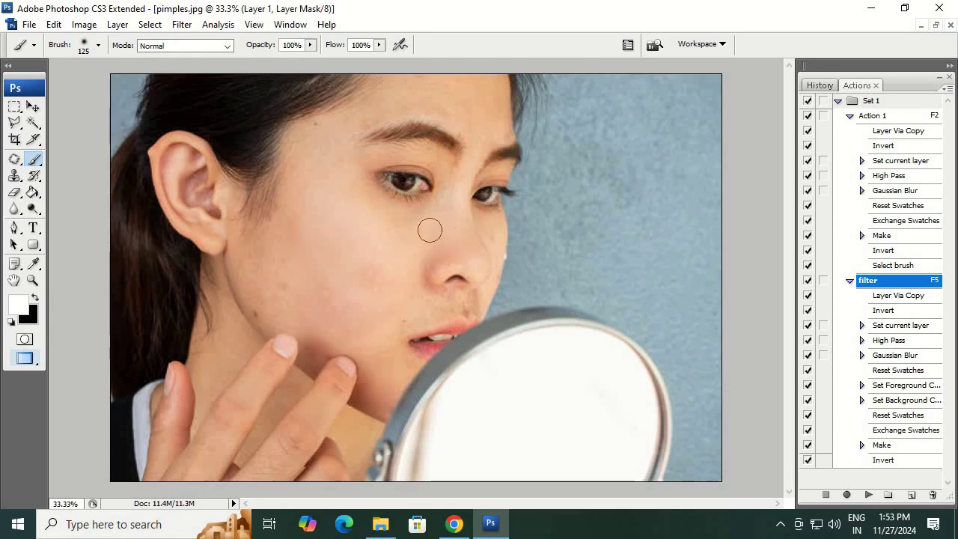
{"action": "key", "text": "ctrl+w"}
{"action": "left_click", "coordinate": [516, 220]}
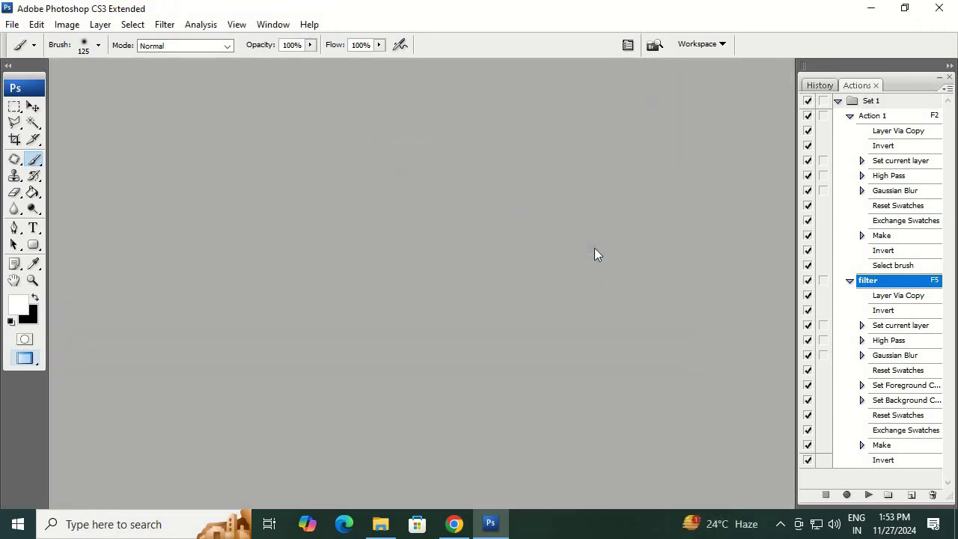